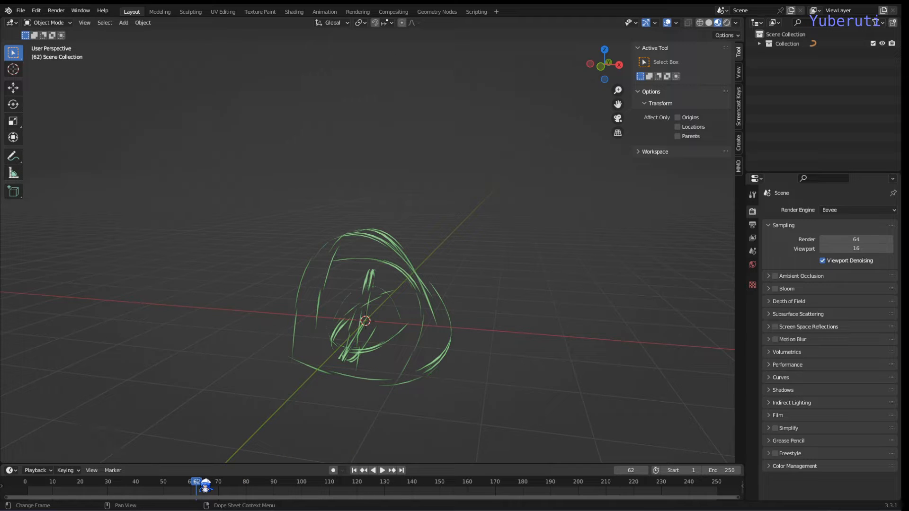
Step: Return the timeline to frame 1 and exclude the existing Collection from the view layer
left_click_drag(205, 487, 27, 492)
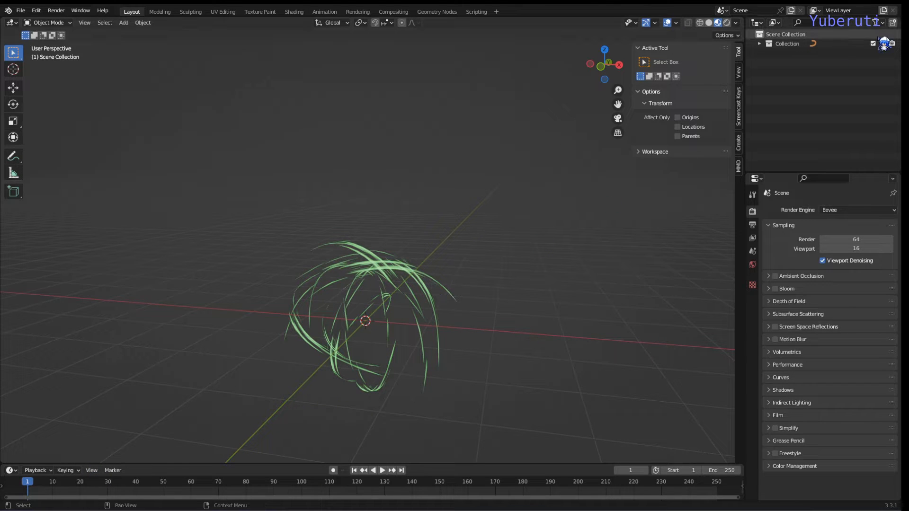
left_click(872, 43)
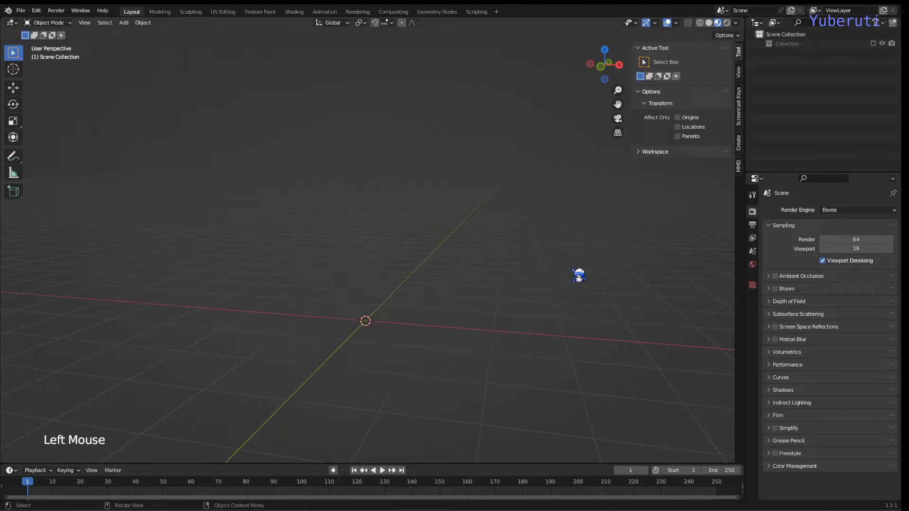
Step: Add a Bezier circle at the world origin
middle_click_drag(457, 304, 471, 318)
key("shift+a")
mouse_move(473, 311)
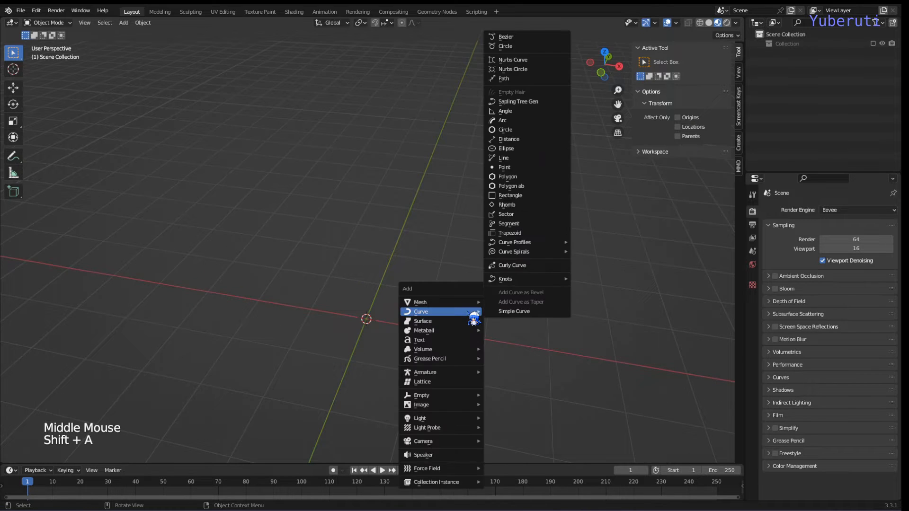
left_click(521, 46)
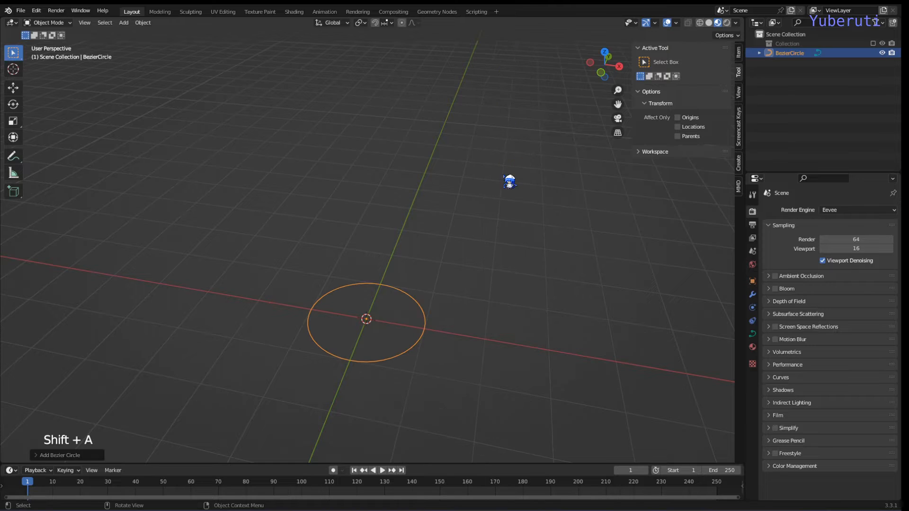
Step: Open the Bezier circle in Edit Mode from the top view by deleting the segments of its negative X half
left_click(604, 52)
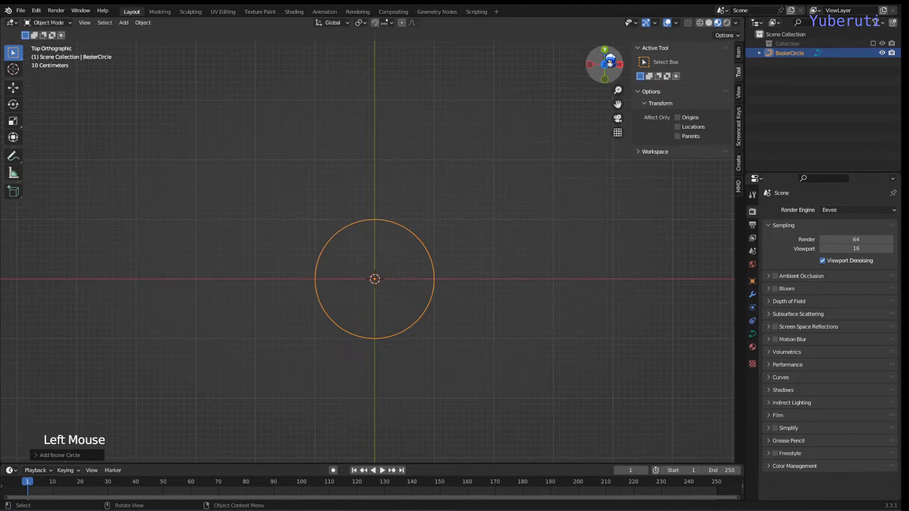
key("Tab")
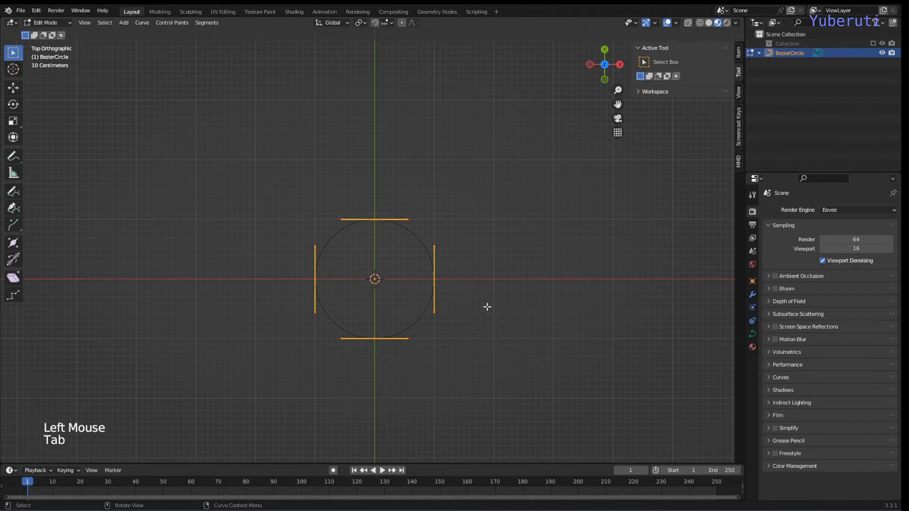
middle_click_drag(487, 304, 507, 311, "shift")
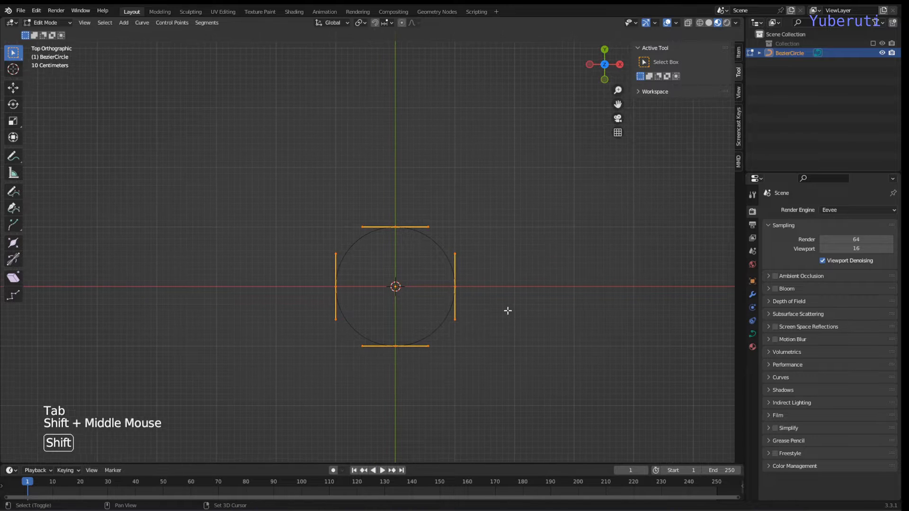
left_click_drag(417, 371, 300, 205)
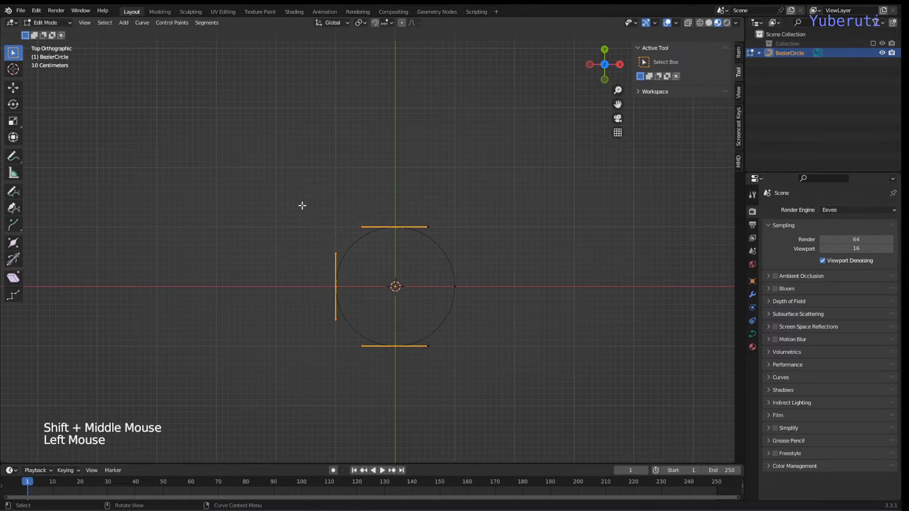
left_click_drag(433, 365, 311, 183)
right_click(351, 266)
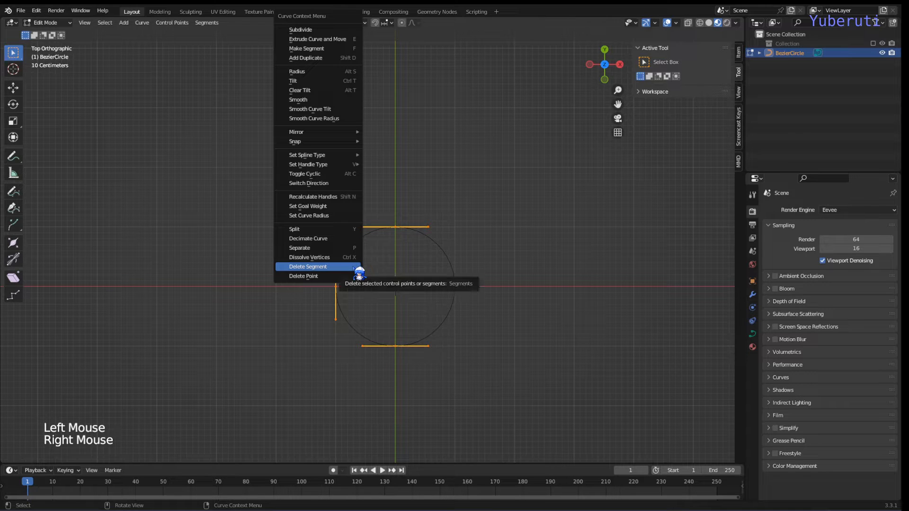
left_click(353, 266)
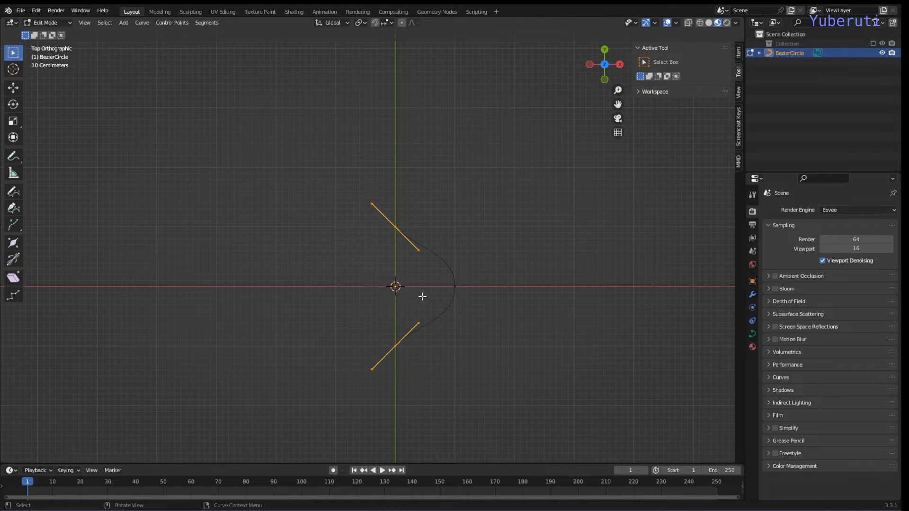
Step: Rotate and move the open arc's negative Y endpoint outward to smooth and lengthen that end of the curve
left_click_drag(372, 344, 421, 361)
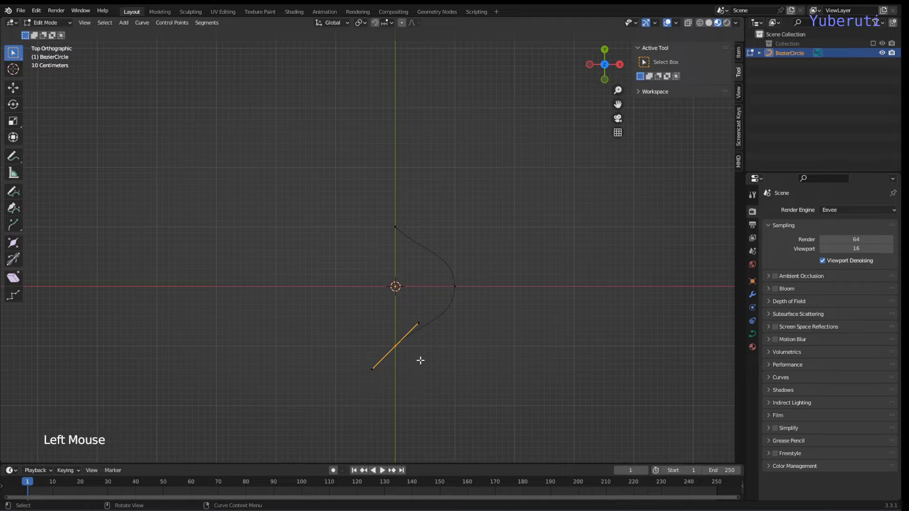
key("r")
right_click(483, 401)
left_click_drag(370, 394, 410, 309)
key("r")
key("g")
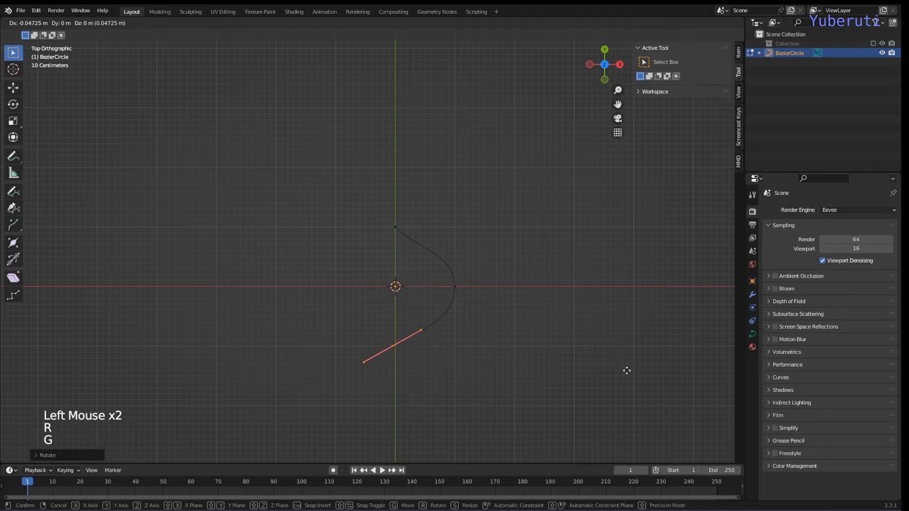
key("r")
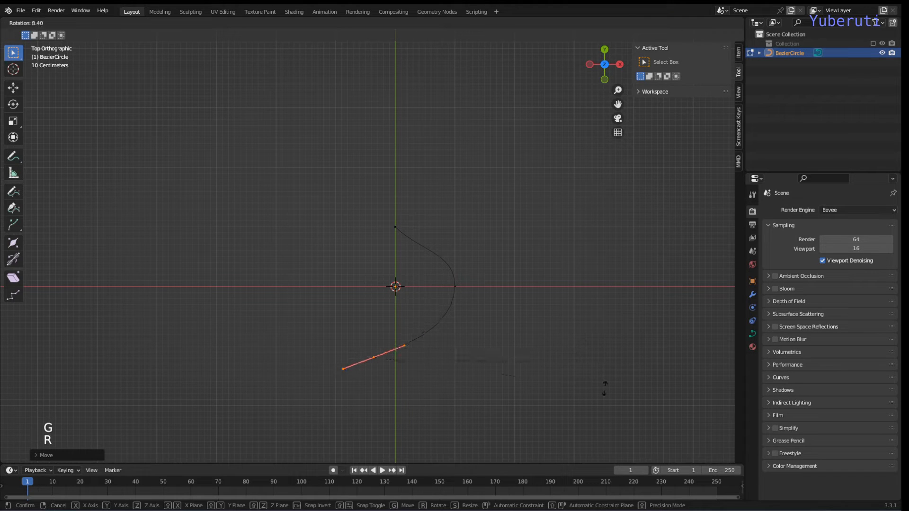
left_click(599, 378)
Step: Rotate and move the arc's positive Y endpoint outward so that end continues the curve smoothly, then deselect it
left_click_drag(376, 264, 445, 174)
key("r")
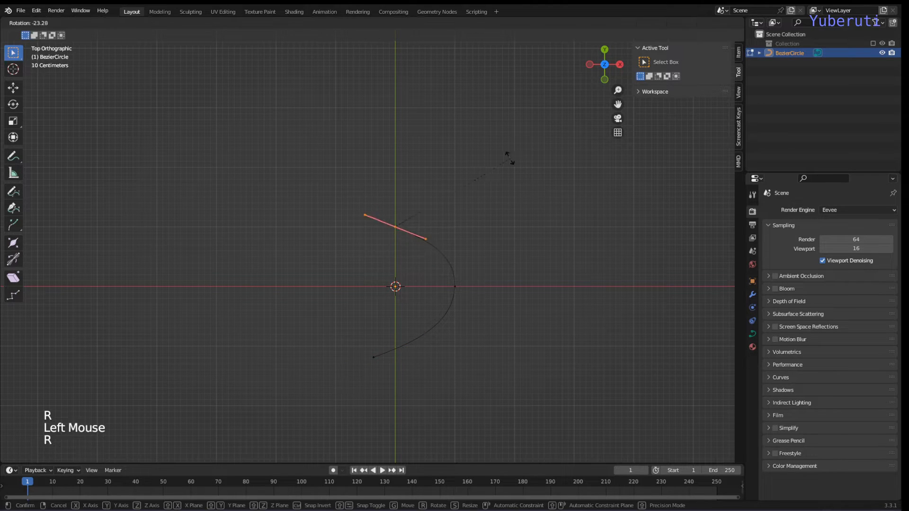
left_click(487, 148)
key("g")
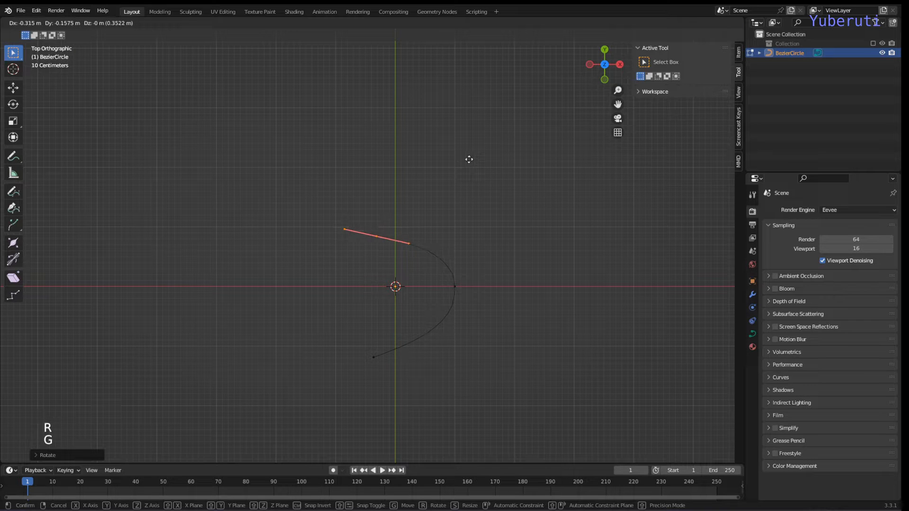
left_click(473, 138)
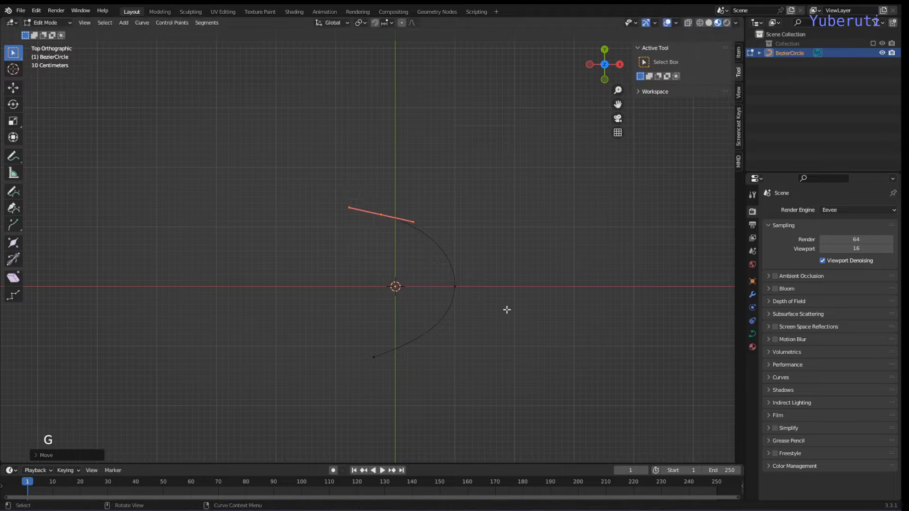
left_click(504, 309)
Step: Set the curve's geometry Extrude to 0.1 m to turn the arc into a flat ribbon
middle_click_drag(503, 314, 497, 226)
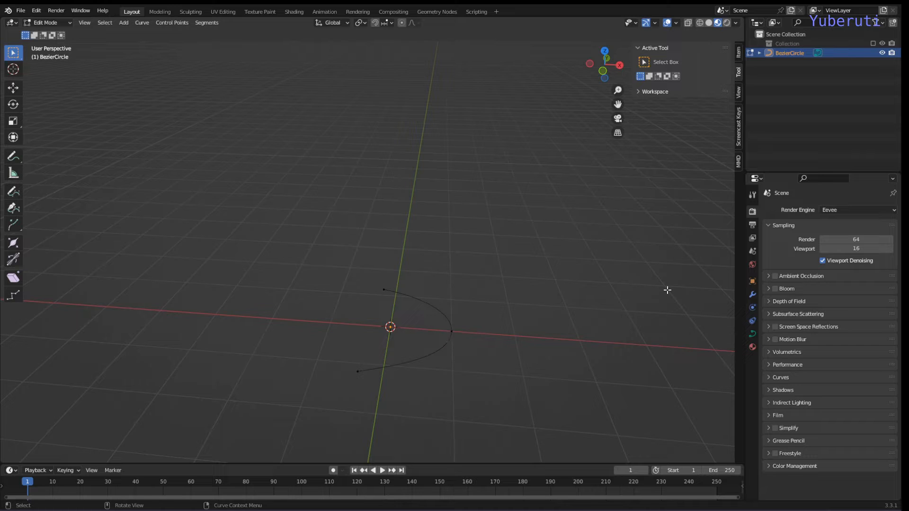
left_click(753, 334)
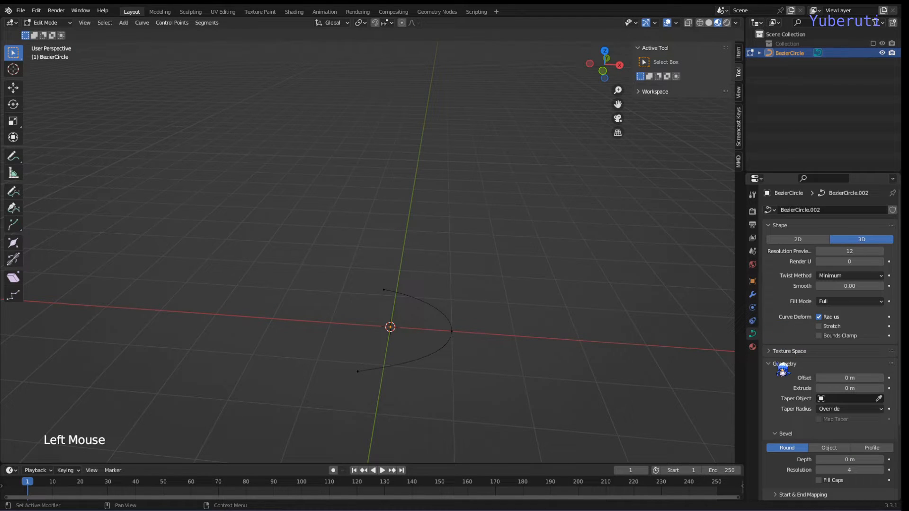
scroll(776, 373, "down", 2)
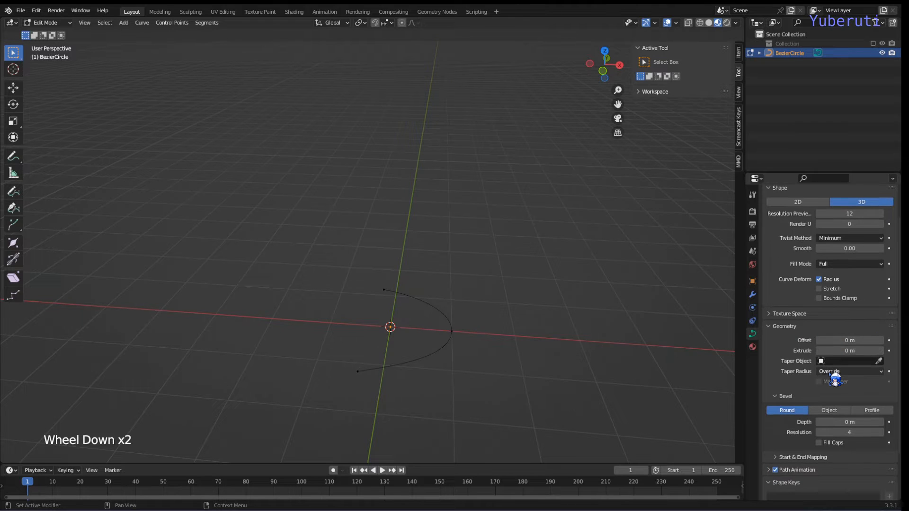
left_click(881, 351)
left_click(881, 350)
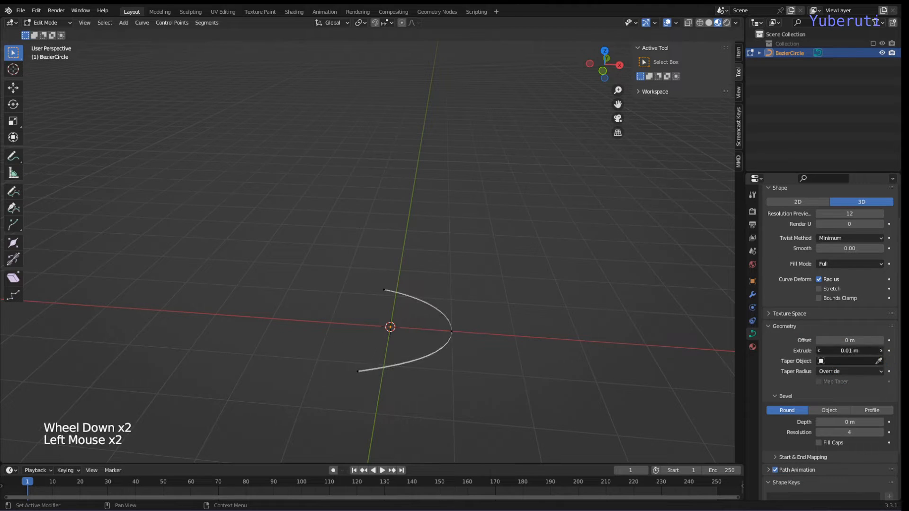
left_click(880, 351)
left_click(881, 351)
left_click(881, 350)
left_click(880, 351)
left_click(880, 351)
left_click(881, 351)
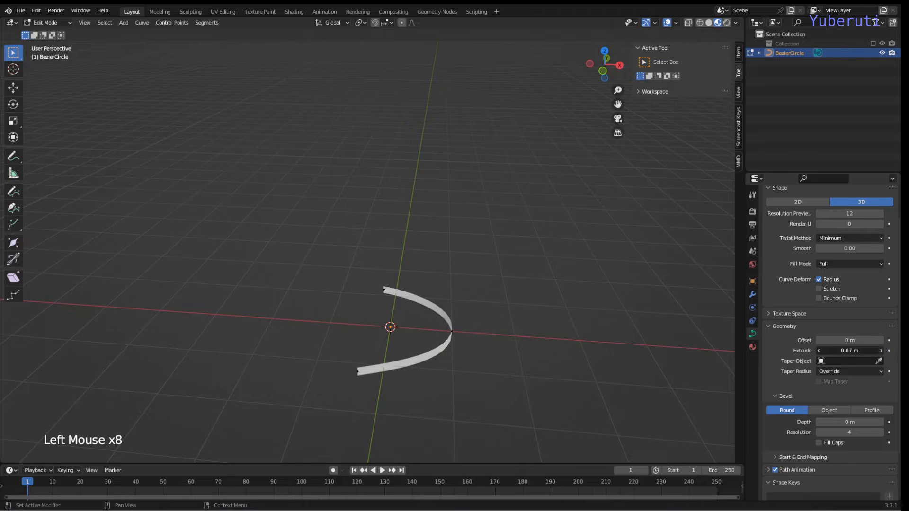
left_click(881, 351)
left_click(881, 351)
Step: Select the ribbon's negative Y end point and reduce its radius until that end tapers to a point
middle_click_drag(507, 361, 459, 328)
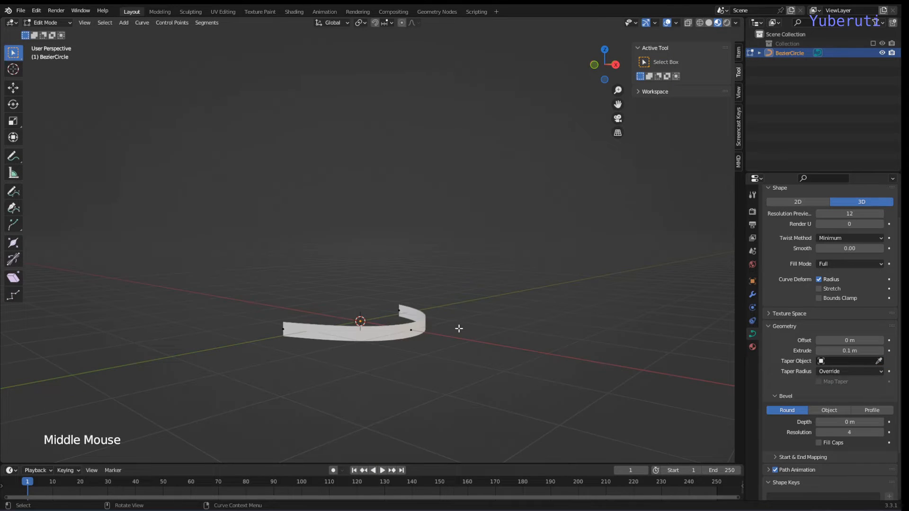
mouse_move(382, 321)
middle_mouse_down()
mouse_move(407, 320)
mouse_move(385, 308)
middle_mouse_up()
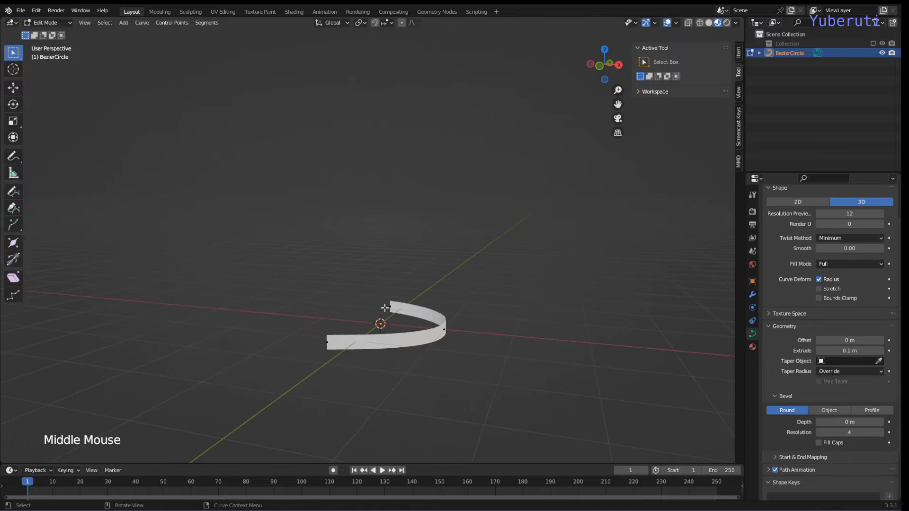
middle_click_drag(366, 337, 389, 342)
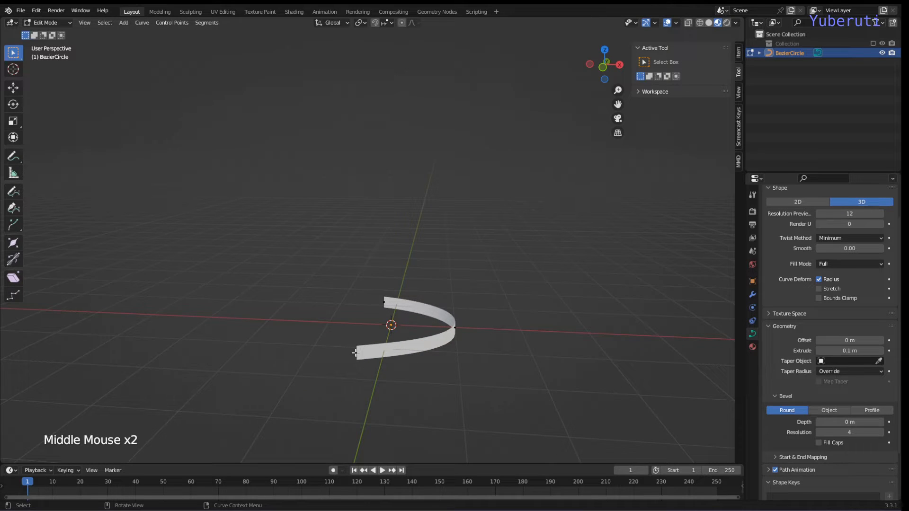
left_click_drag(331, 329, 367, 366)
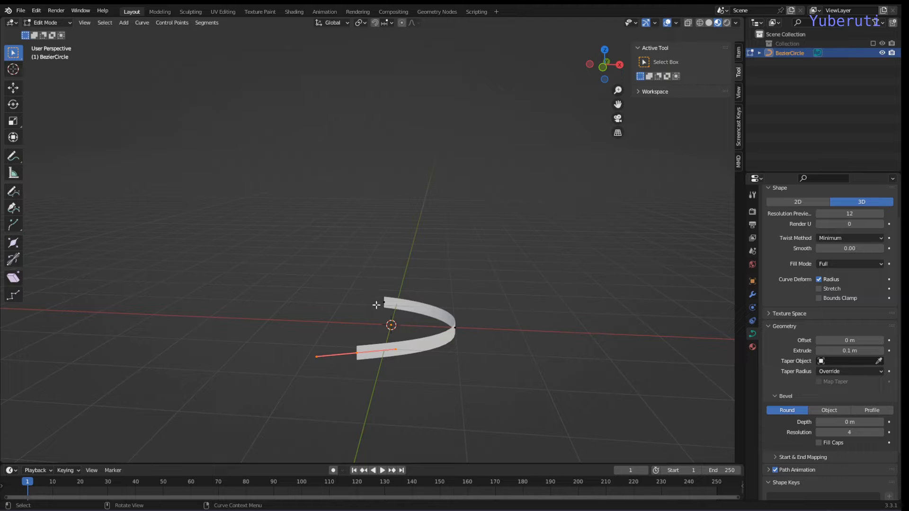
left_click_drag(316, 341, 412, 376)
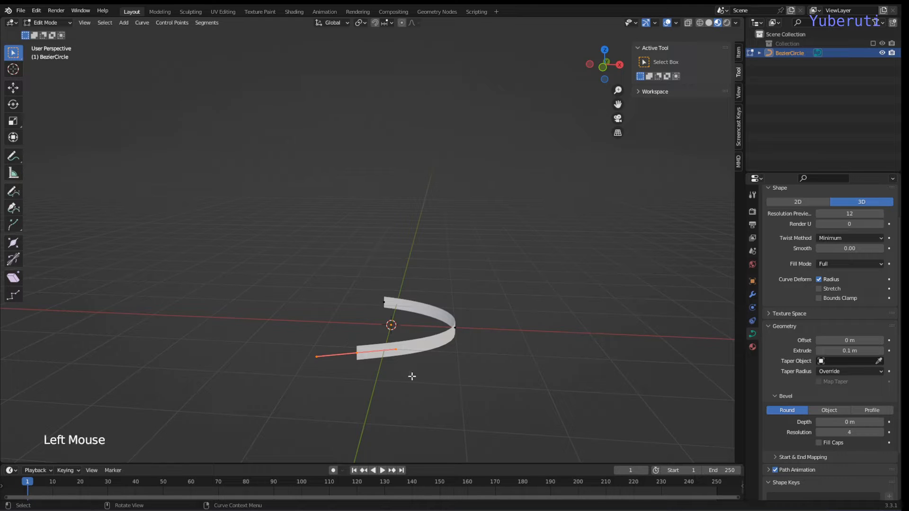
left_click(739, 53)
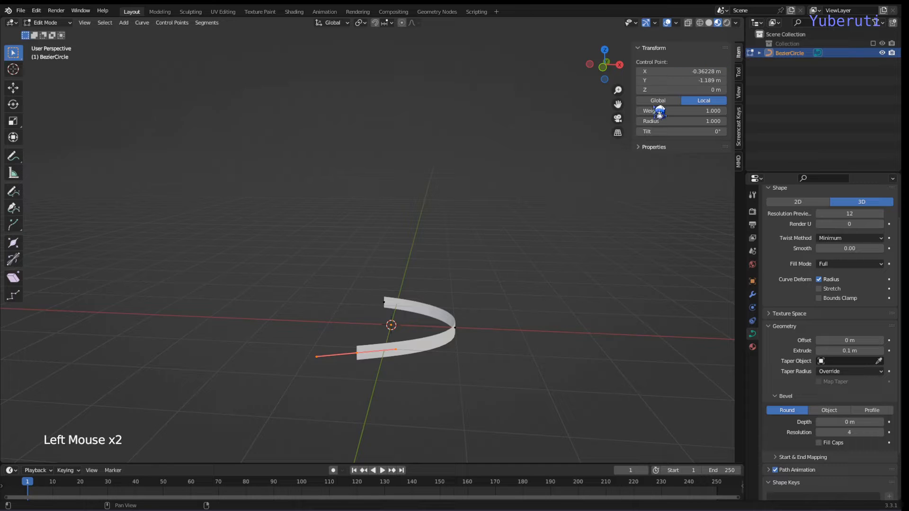
left_click_drag(684, 121, 662, 122)
Step: Set the radius of the ribbon's positive Y end point to 0 and return to Object Mode
left_click_drag(344, 331, 429, 217)
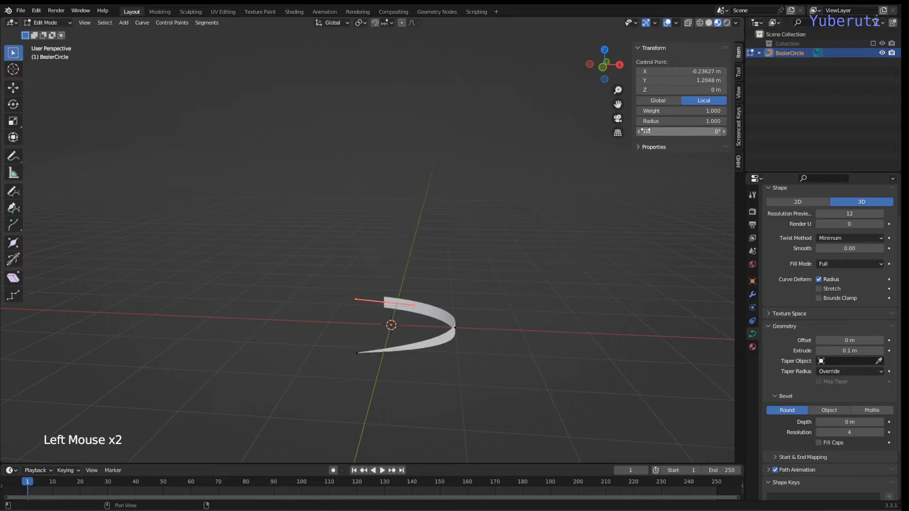
left_click_drag(700, 121, 672, 122)
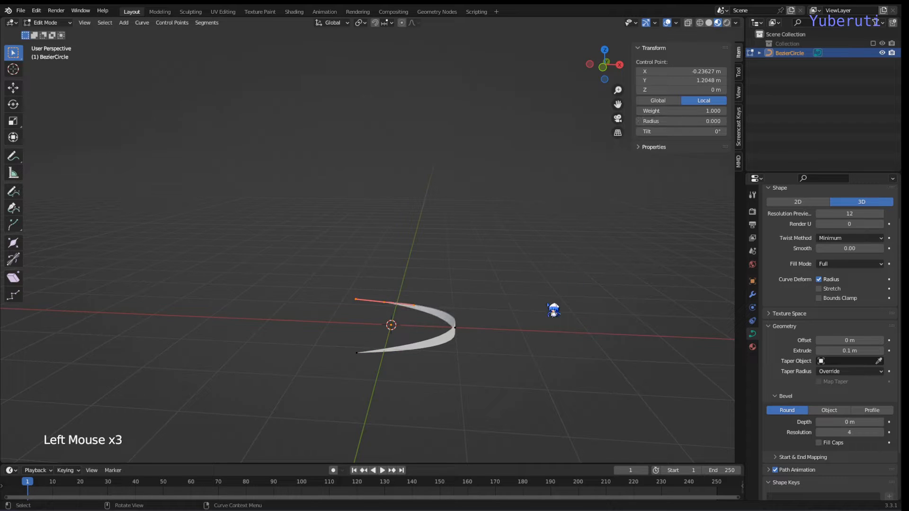
left_click(513, 326)
middle_click_drag(513, 325, 412, 345)
left_click(408, 349)
left_click(408, 349)
left_click_drag(236, 366, 457, 267)
middle_click_drag(457, 267, 445, 314)
key("Tab")
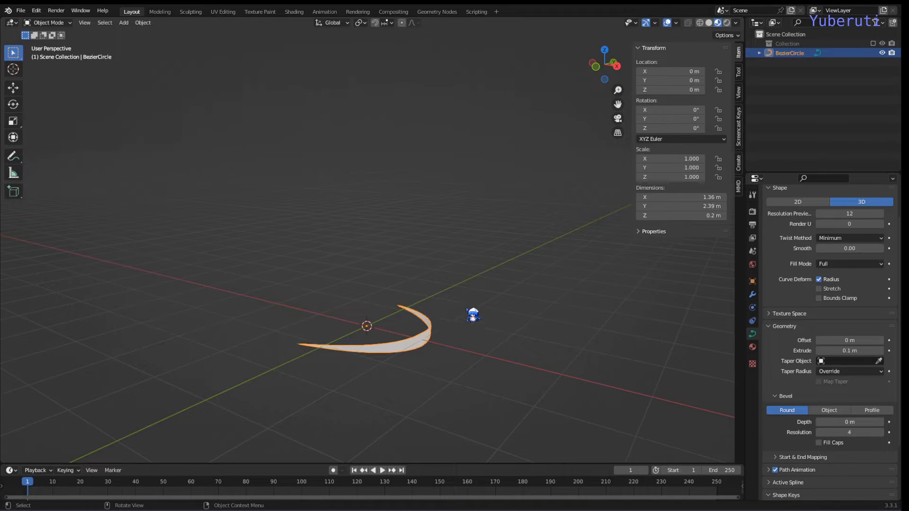
Step: Create a new material for the curve in the Shading workspace and delete its Principled BSDF node
left_click(296, 12)
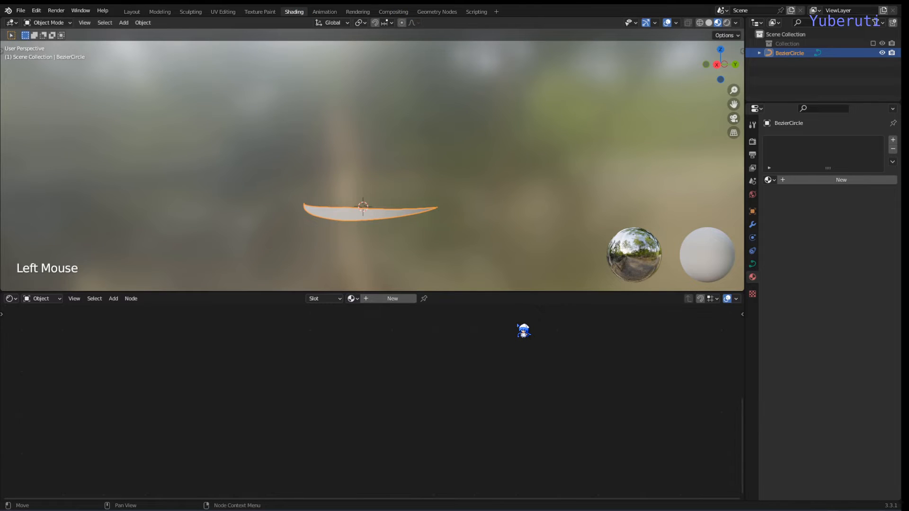
left_click(391, 298)
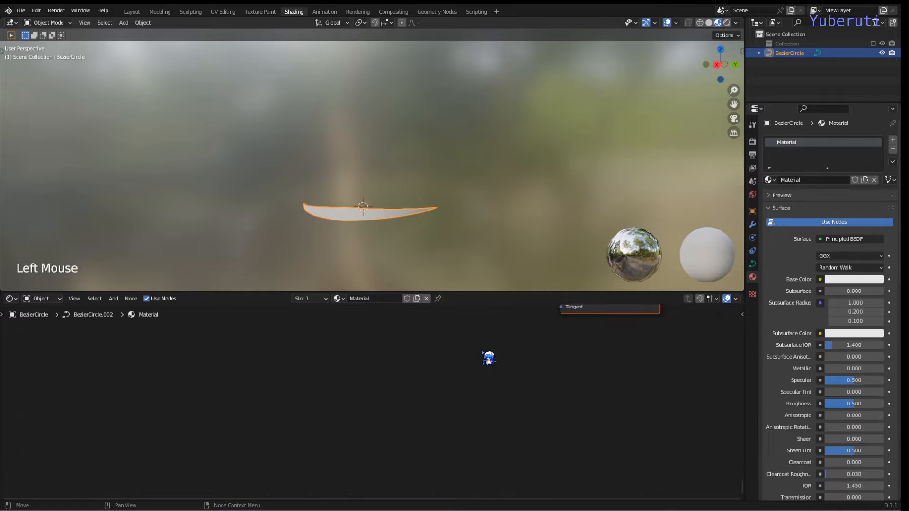
middle_click_drag(503, 351, 335, 253)
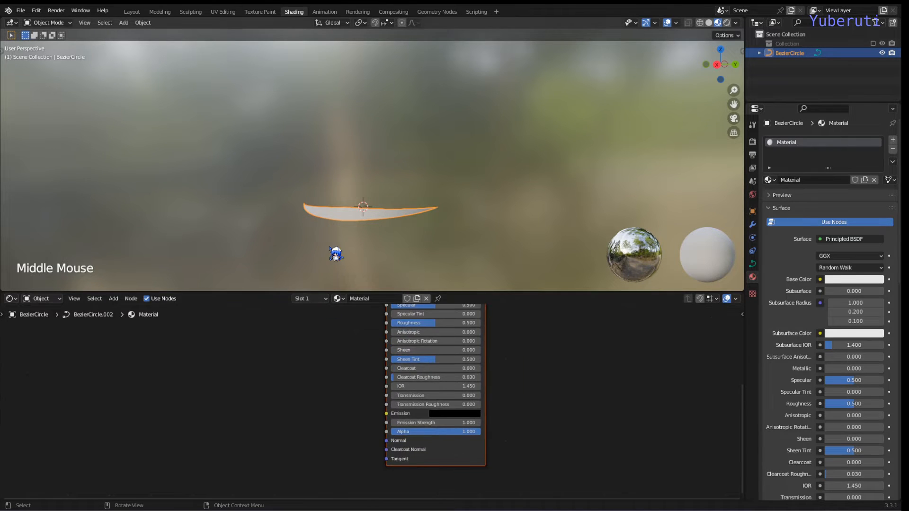
scroll(325, 405, "down", 2)
scroll(326, 405, "down", 5)
middle_click_drag(345, 353, 331, 391)
scroll(374, 368, "up", 7)
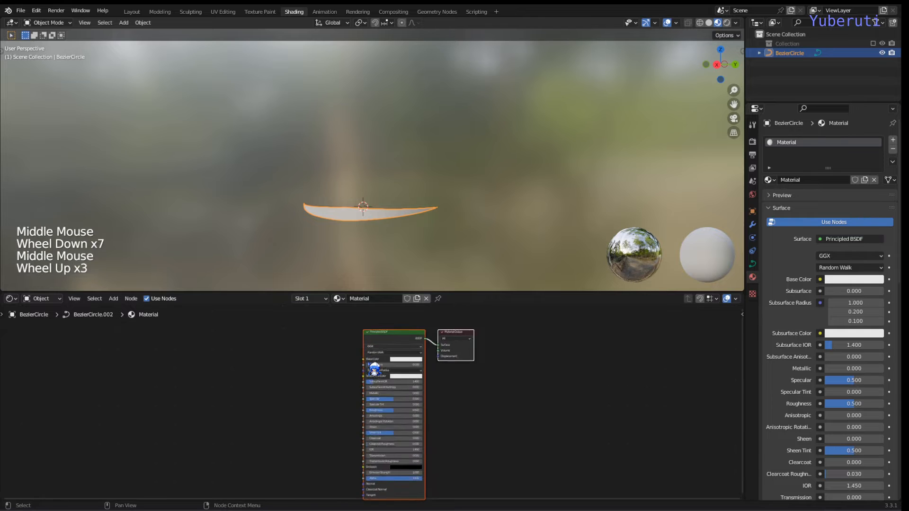
left_click(419, 313)
middle_click_drag(419, 313, 453, 364)
key("x")
left_click(349, 379)
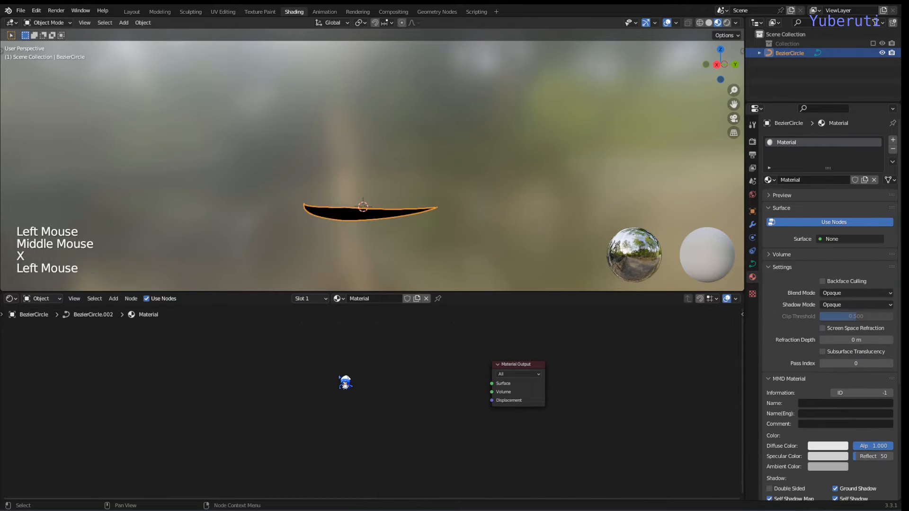
Step: Add an Emission node and a Transparent BSDF node to the material, placing the Transparent BSDF above the Emission
key("shift+a")
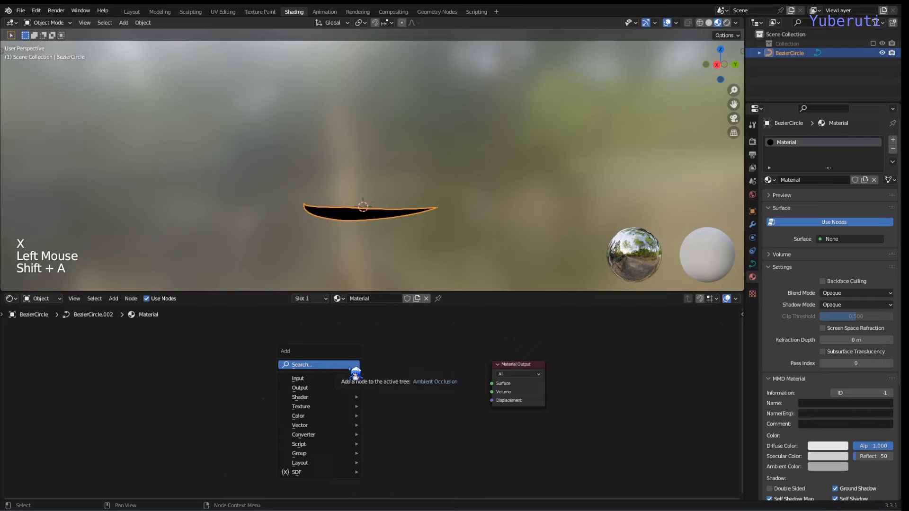
mouse_move(339, 408)
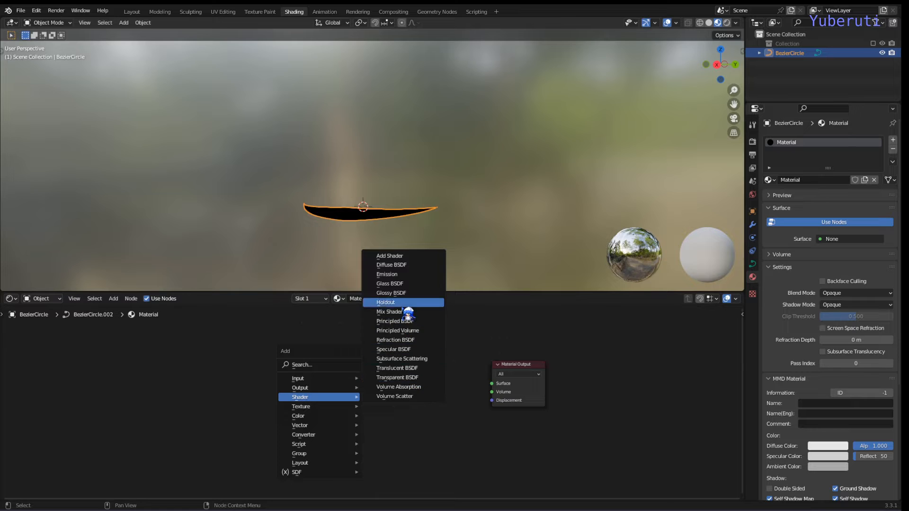
left_click(403, 274)
left_click(359, 394)
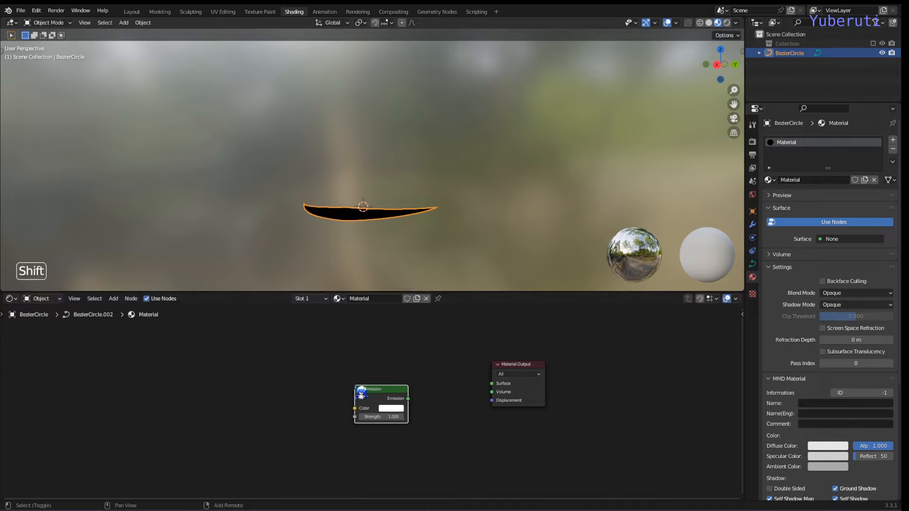
key("shift+a")
mouse_move(361, 393)
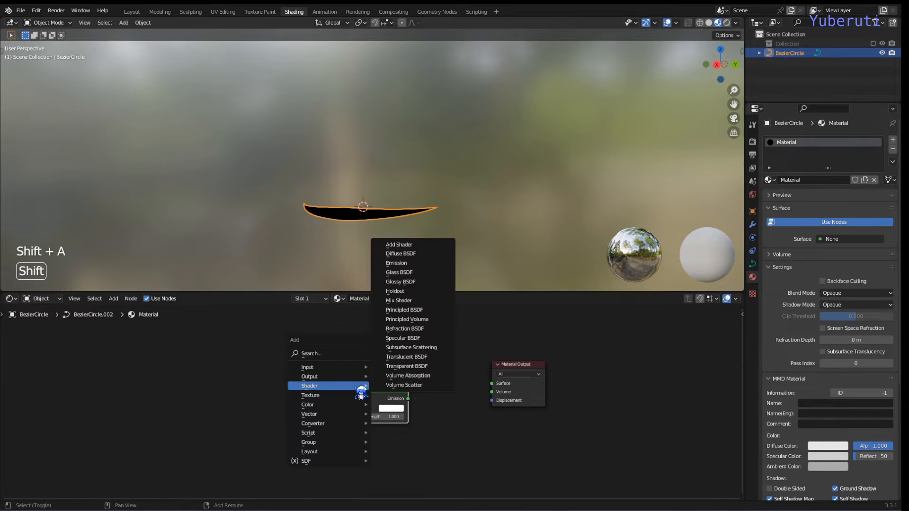
left_click(408, 367)
left_click(374, 350)
Step: Add a Mix Shader node and connect the Transparent BSDF to its first Shader input and the Emission to its second
key("shift+a")
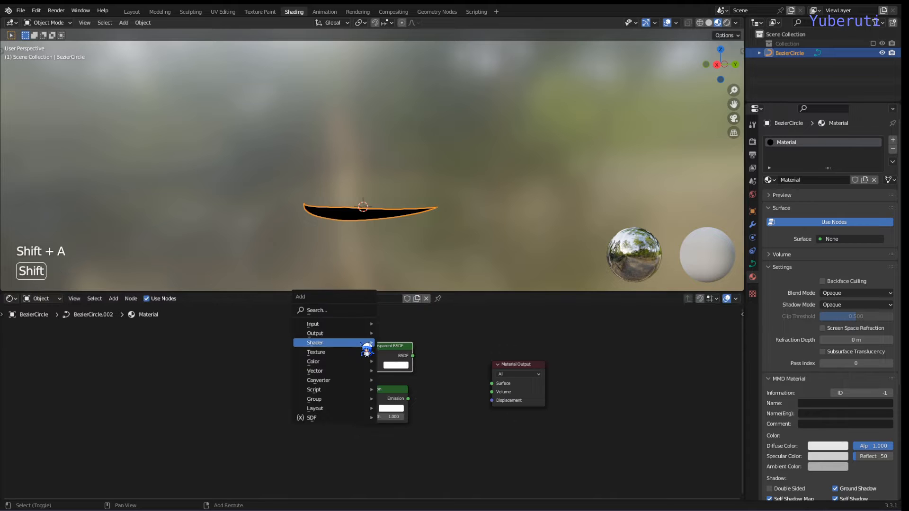
mouse_move(367, 348)
left_click(420, 399)
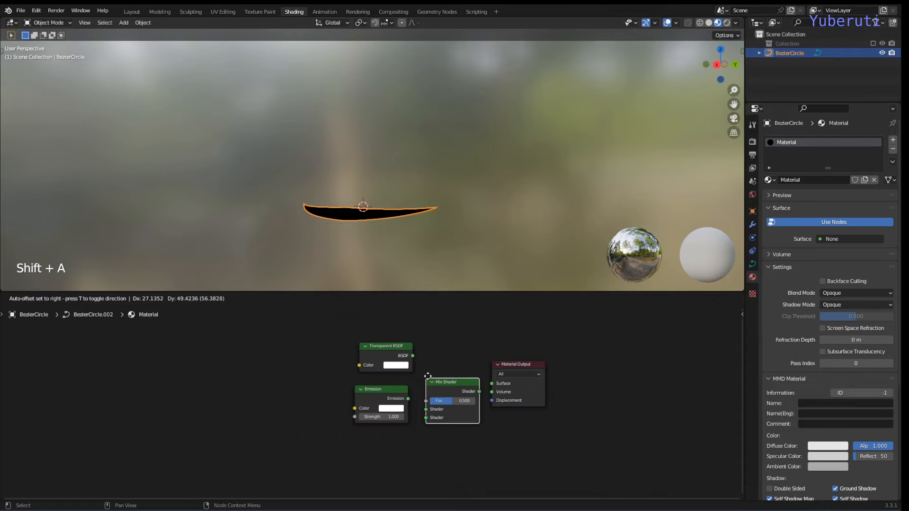
left_click(423, 357)
left_click_drag(388, 361, 426, 398)
mouse_move(377, 389)
left_mouse_down()
mouse_move(362, 390)
mouse_move(369, 389)
left_mouse_up()
Step: Set the material's Blend Mode to Alpha Blend and its Shadow Mode to None
left_click(839, 294)
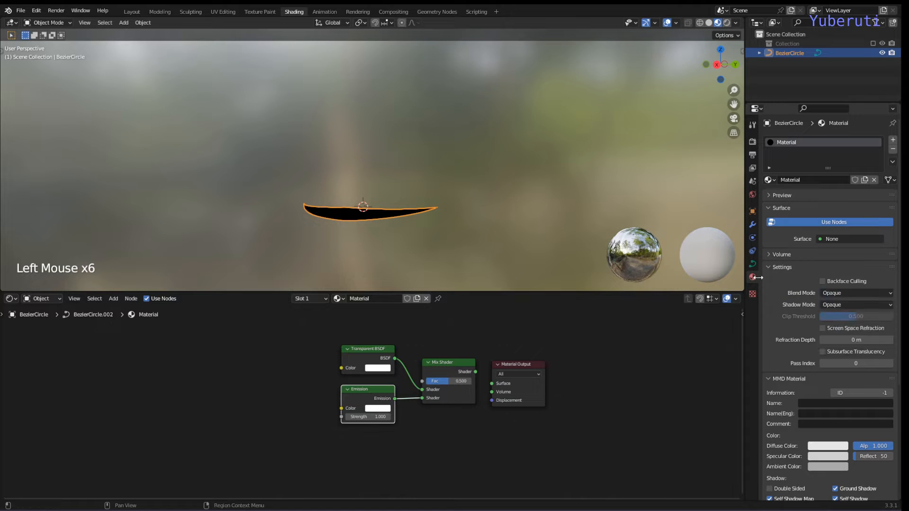
left_click(852, 293)
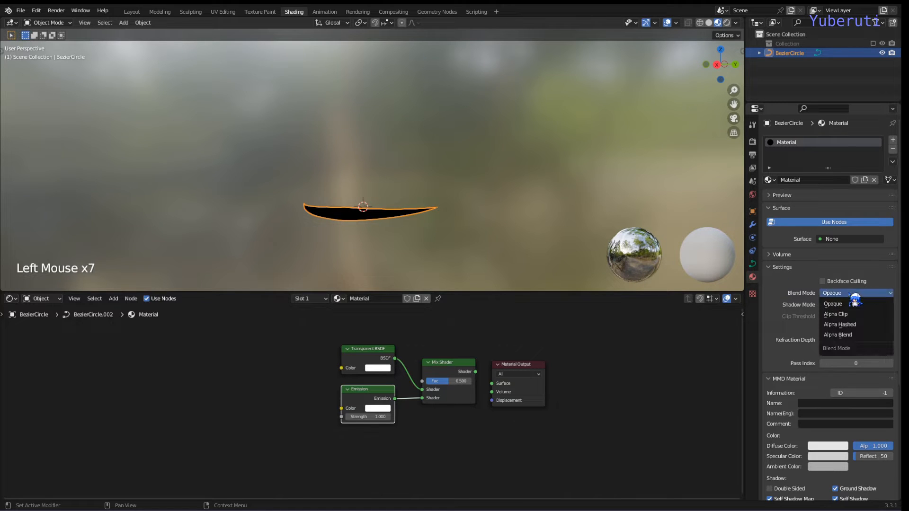
left_click(850, 335)
left_click(835, 304)
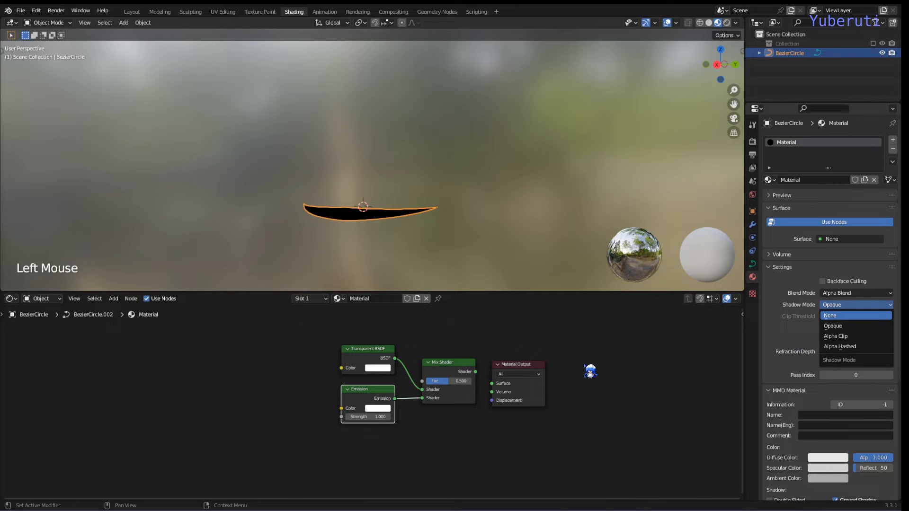
left_click(833, 315)
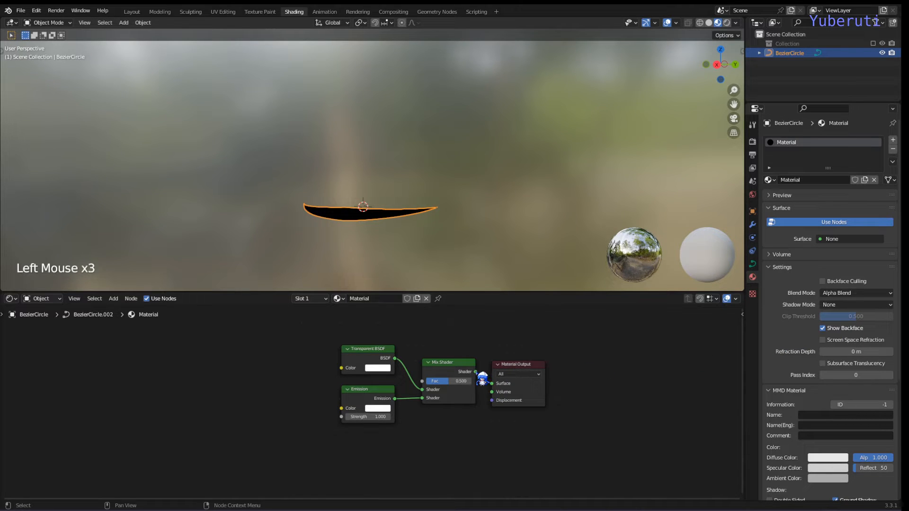
Step: Connect the Mix Shader output to the Surface input of the Material Output
left_click_drag(476, 372, 492, 384)
middle_click_drag(416, 357, 500, 381)
middle_click_drag(321, 408, 402, 391)
left_click(387, 402)
scroll(387, 403, "up", 1)
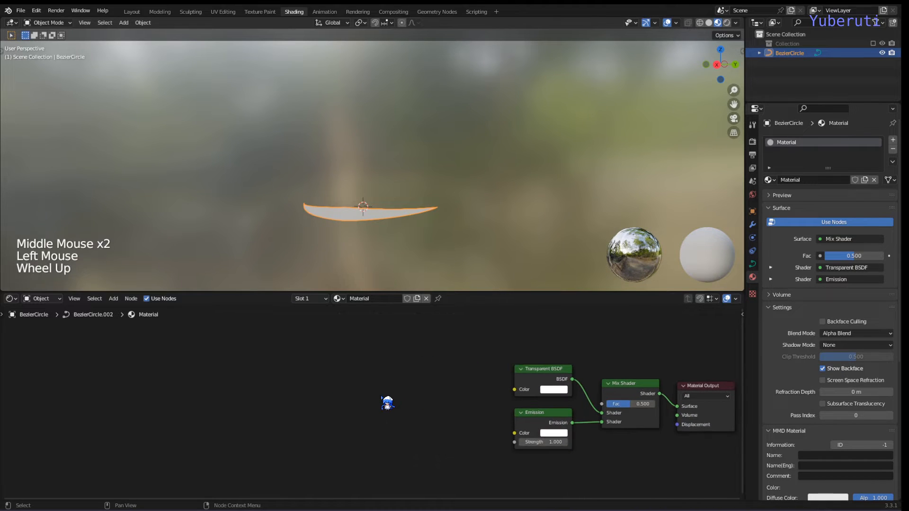
Step: Add a Noise Texture node before the shader nodes and a Mapping node in front of it
key("shift+a")
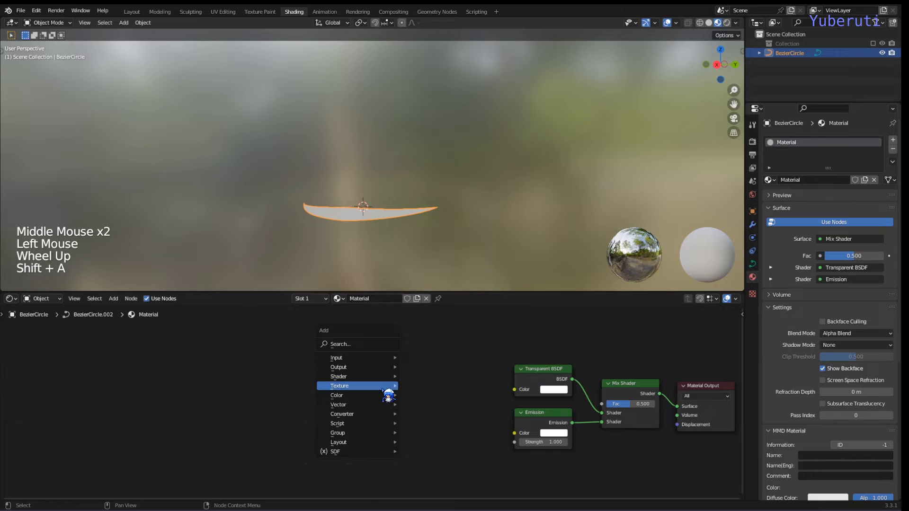
mouse_move(392, 385)
left_click(433, 338)
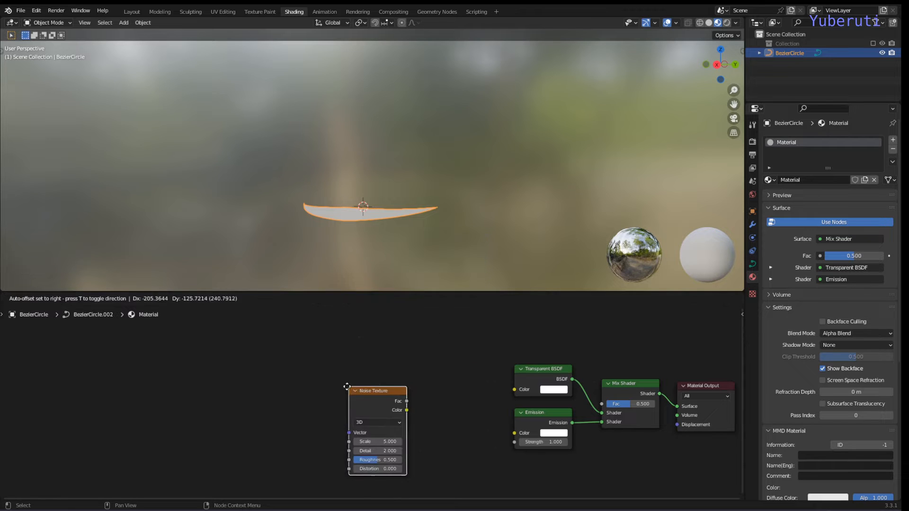
left_click(354, 361)
key("shift+a")
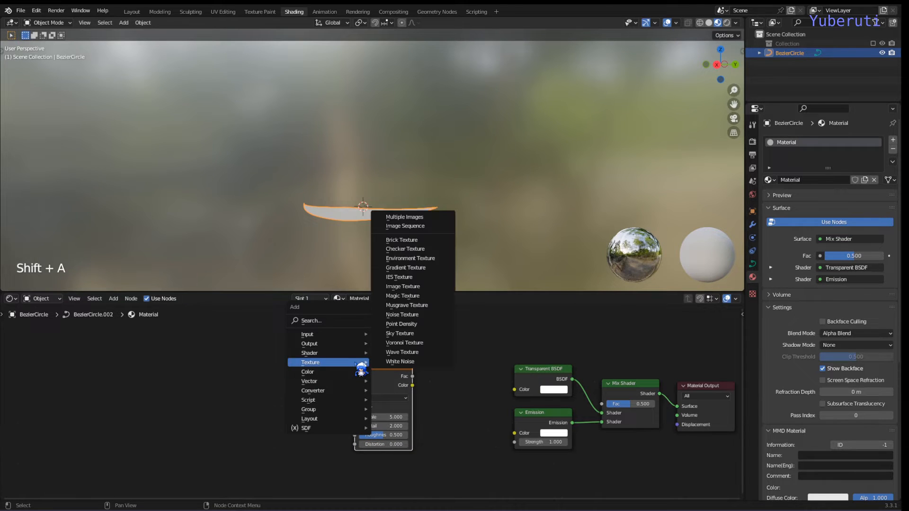
mouse_move(352, 381)
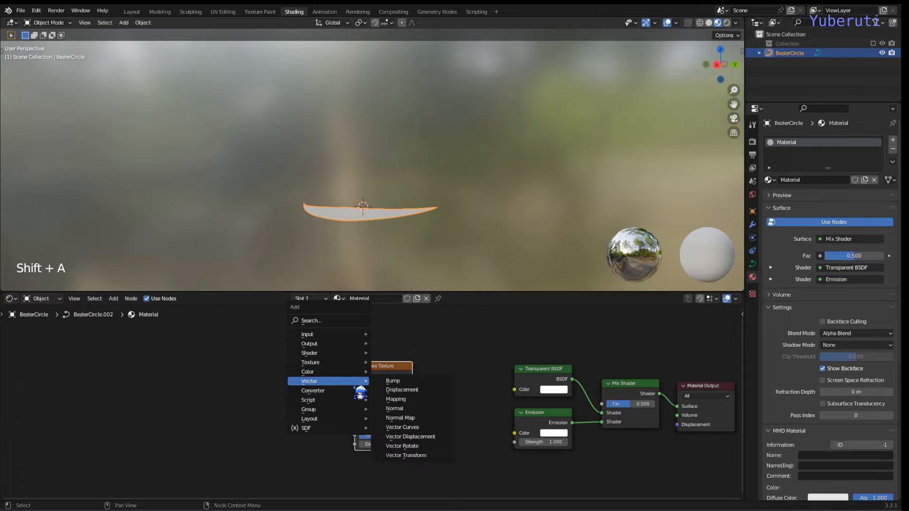
left_click(402, 400)
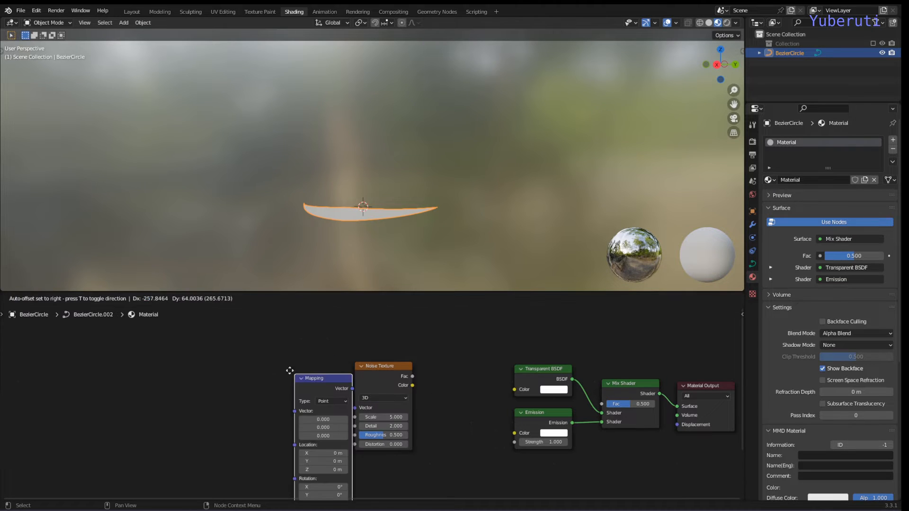
left_click(270, 344)
Step: Add a Texture Coordinate node in front of the Mapping node
key("shift+a")
mouse_move(260, 291)
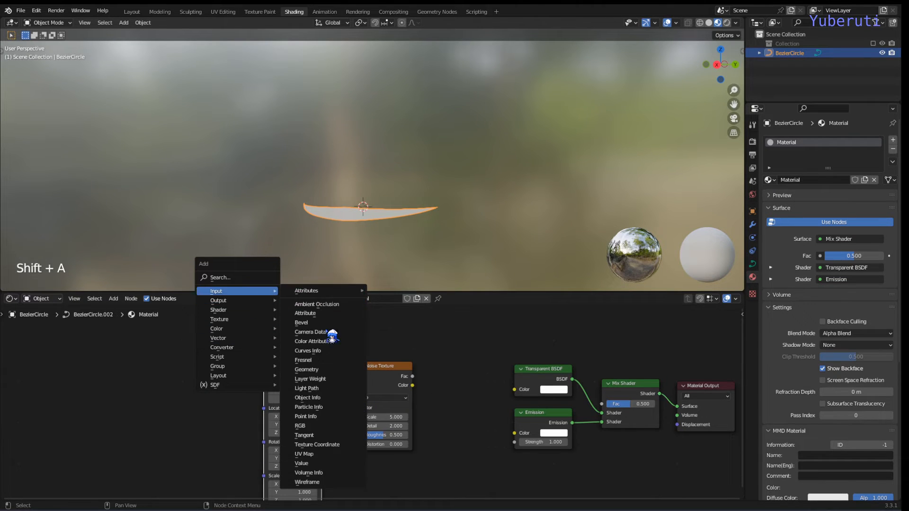
left_click(332, 445)
left_click(189, 353)
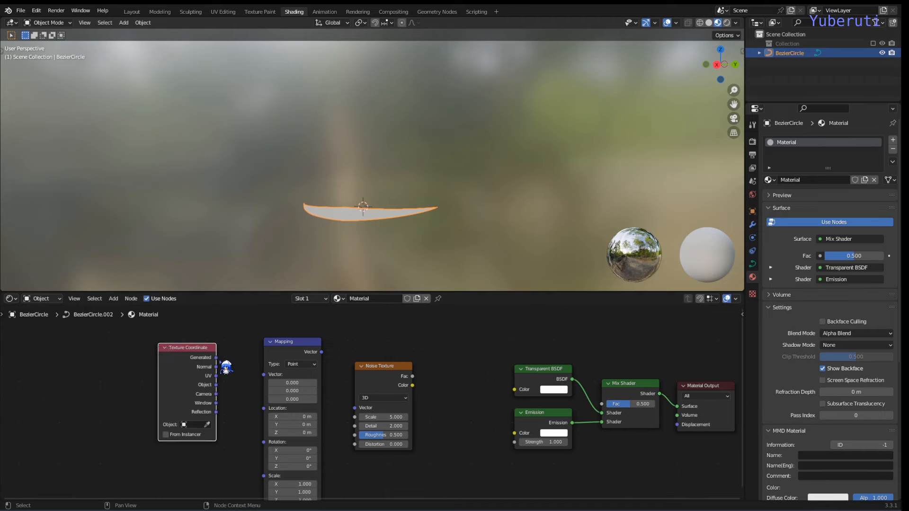
Step: Link the Generated coordinates through Mapping into the Noise Texture's Vector, and the noise Fac into the Mix Shader's Fac
left_click_drag(217, 357, 265, 374)
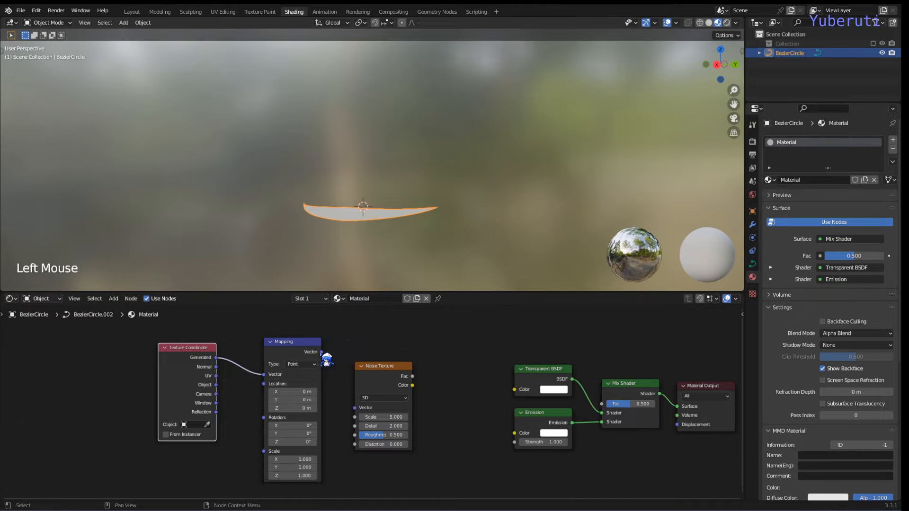
left_click_drag(323, 353, 386, 415)
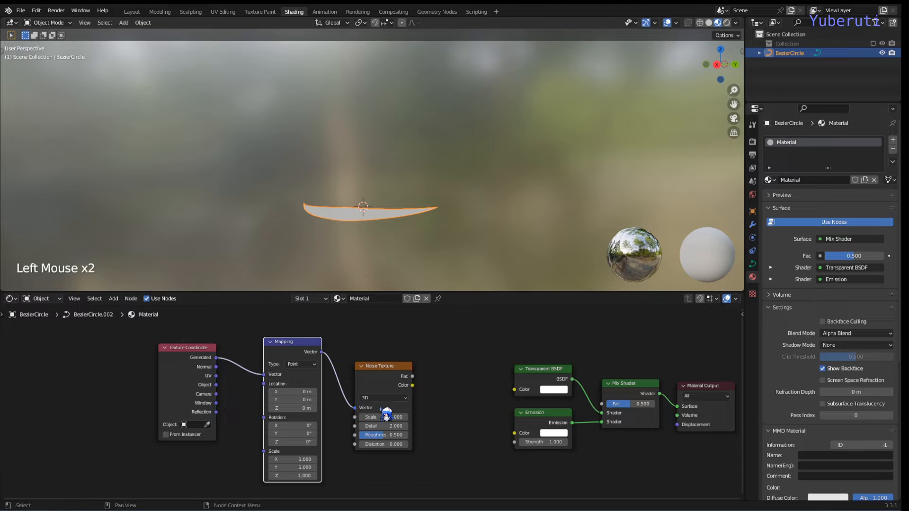
left_click_drag(413, 376, 602, 404)
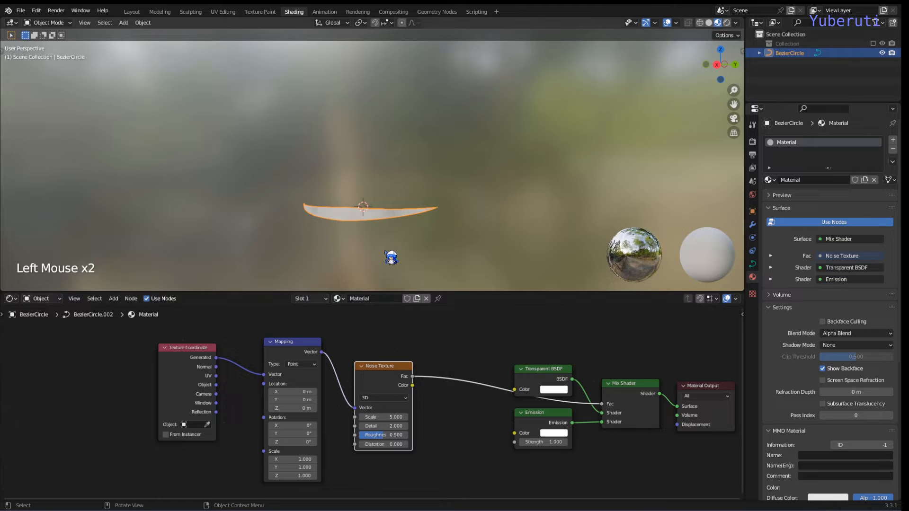
Step: Set the Mapping node's X scale to 0.1
middle_click_drag(398, 408, 471, 406)
scroll(470, 406, "up", 5)
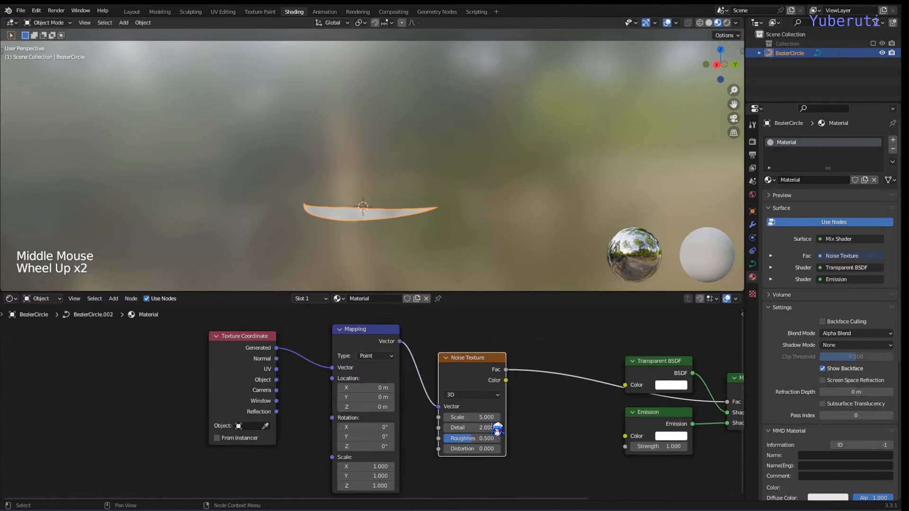
middle_click_drag(331, 246, 388, 225)
middle_click_drag(401, 456, 443, 413)
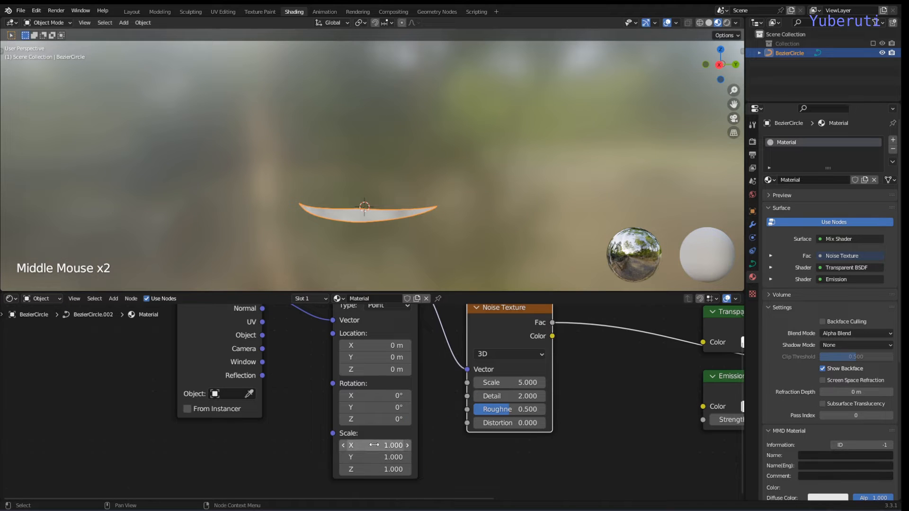
left_click(344, 446)
left_click(344, 446)
left_click(344, 446)
left_click(344, 446)
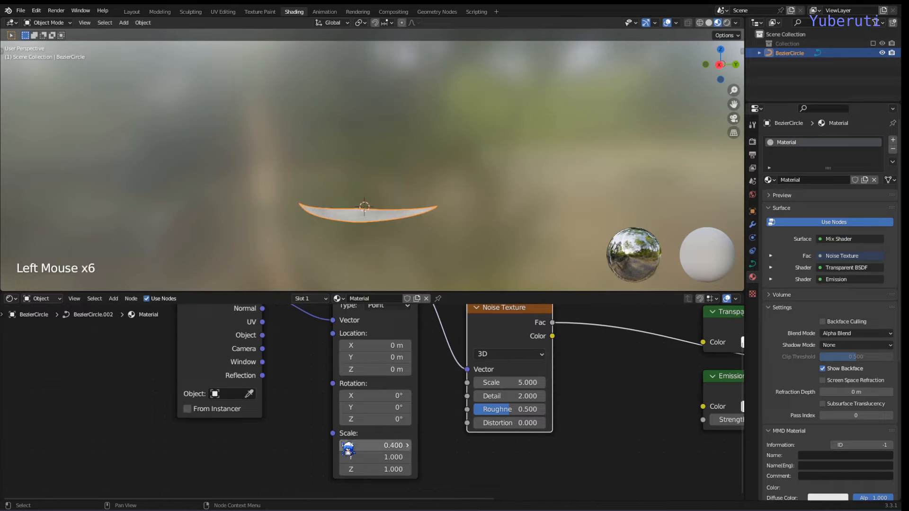
left_click(345, 445)
left_click(344, 446)
left_click(344, 445)
Step: Set the Mapping node's Y scale to 0.5
left_click(343, 457)
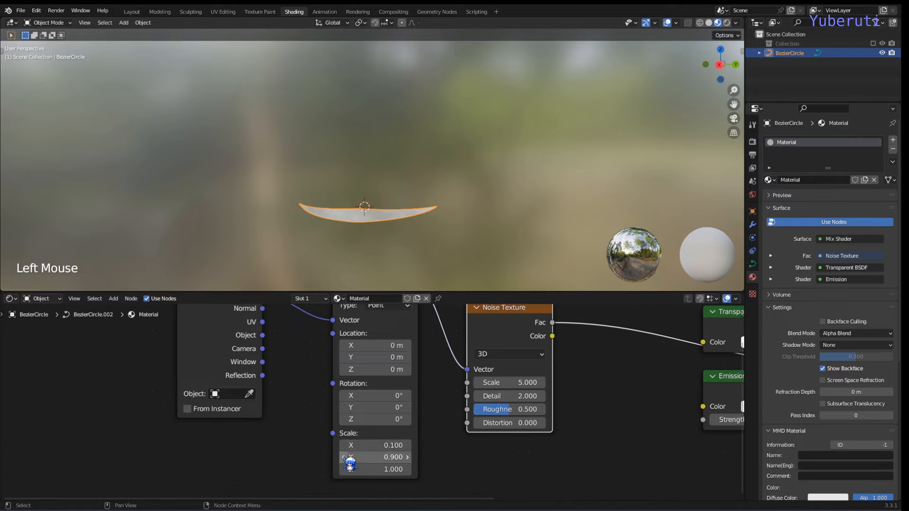
left_click(343, 457)
left_click(343, 457)
left_click(343, 457)
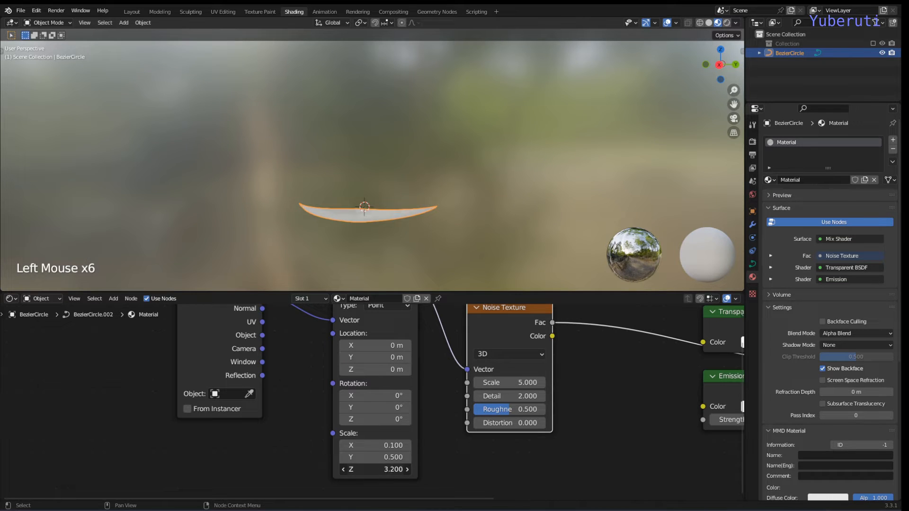
Step: Set the Mapping node's Z scale to 9.1 so the noise forms thin streaks along the ribbon
left_click_drag(376, 469, 393, 469)
scroll(391, 232, "up", 4)
middle_click_drag(391, 232, 405, 158, "shift")
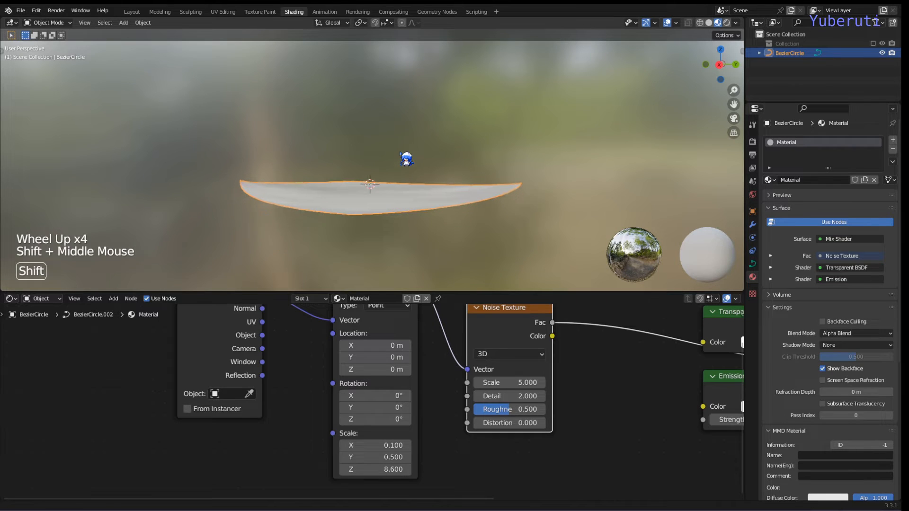
left_click(369, 470)
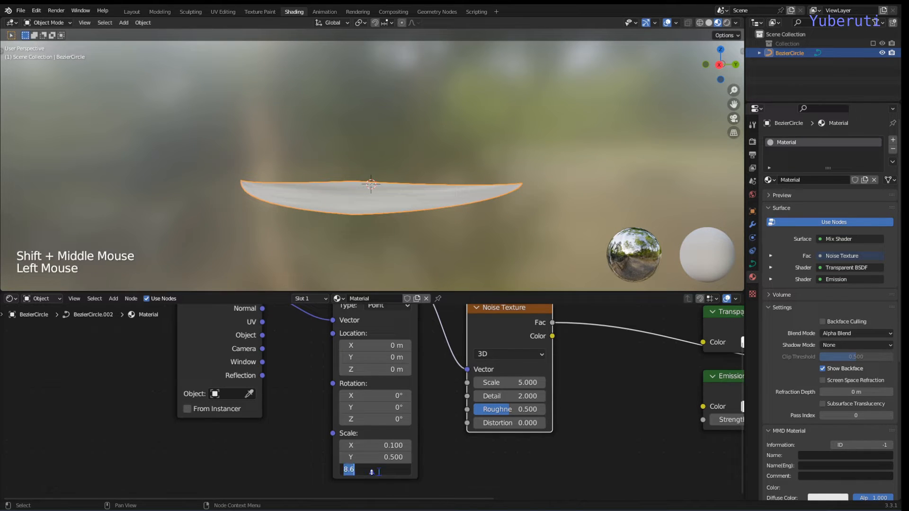
left_click(415, 476)
left_click(407, 469)
left_click(407, 469)
left_click(407, 469)
left_click(406, 469)
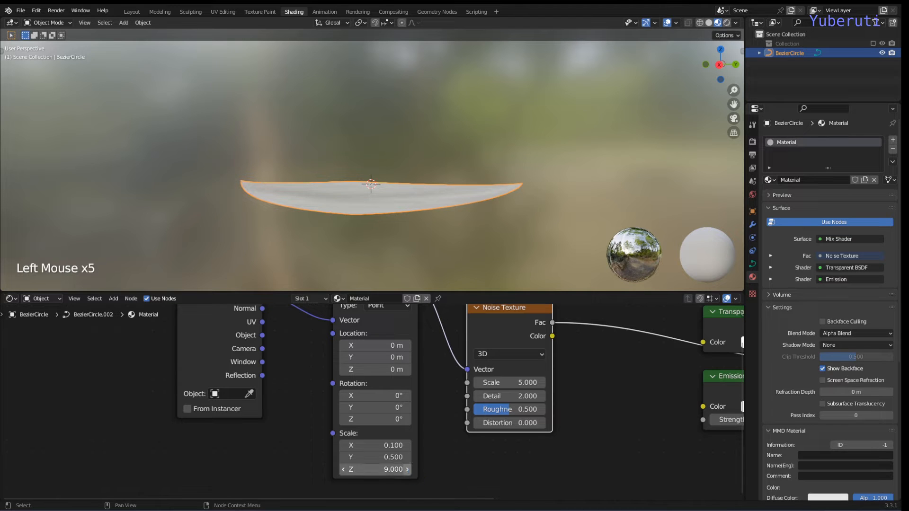
left_click(407, 469)
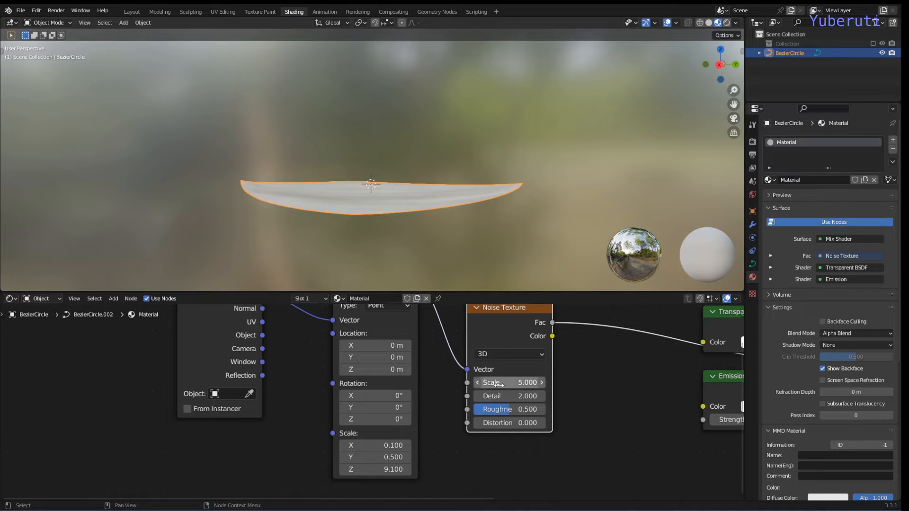
Step: Set the Noise Texture's Scale to 7
left_click_drag(519, 382, 544, 385)
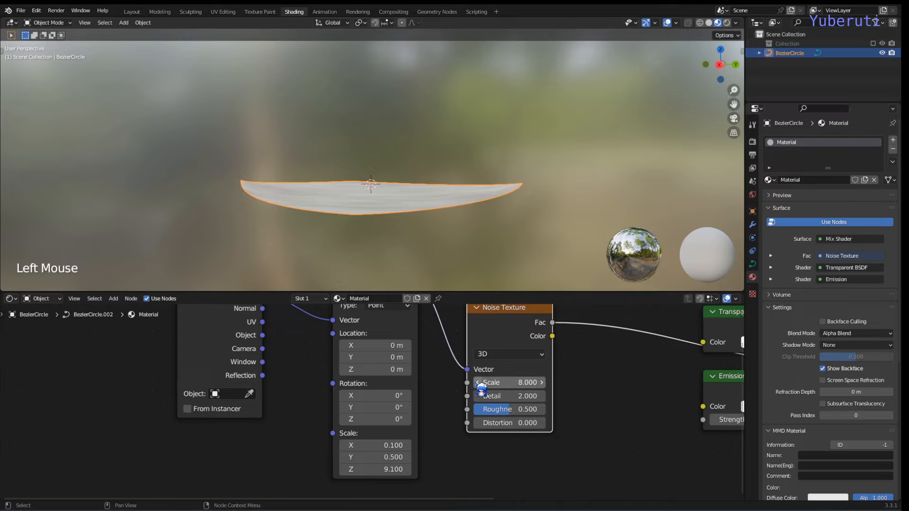
left_click(475, 384)
left_click(476, 384)
left_click(476, 384)
left_click(477, 384)
left_click(477, 383)
left_click(478, 384)
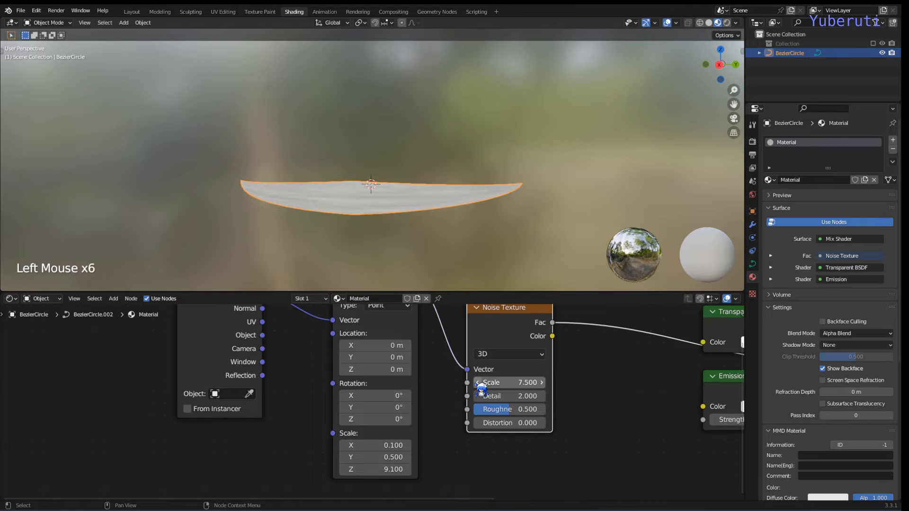
left_click(477, 384)
left_click(477, 384)
left_click(477, 383)
left_click(477, 384)
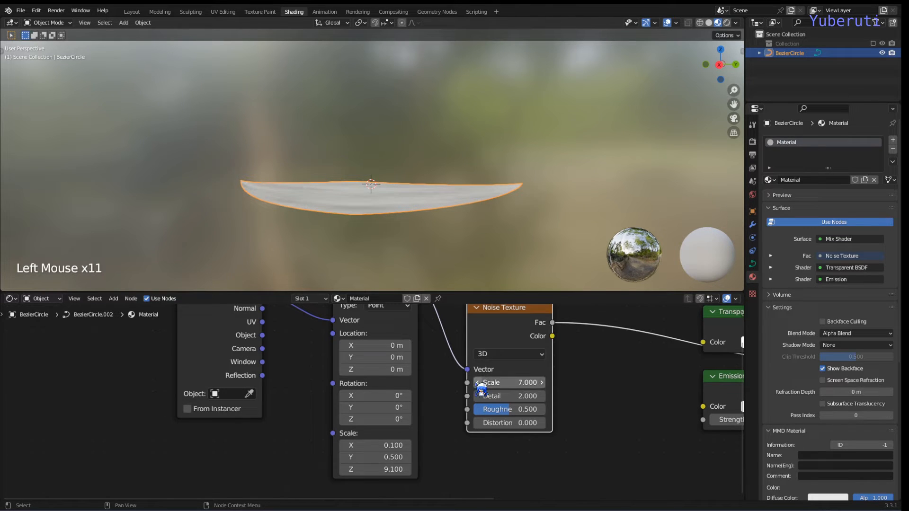
Step: Insert a ColorRamp node between the Noise Texture's Fac output and the Mix Shader's factor, and move the texture nodes away from the shader nodes
left_click(583, 381)
key("shift+a")
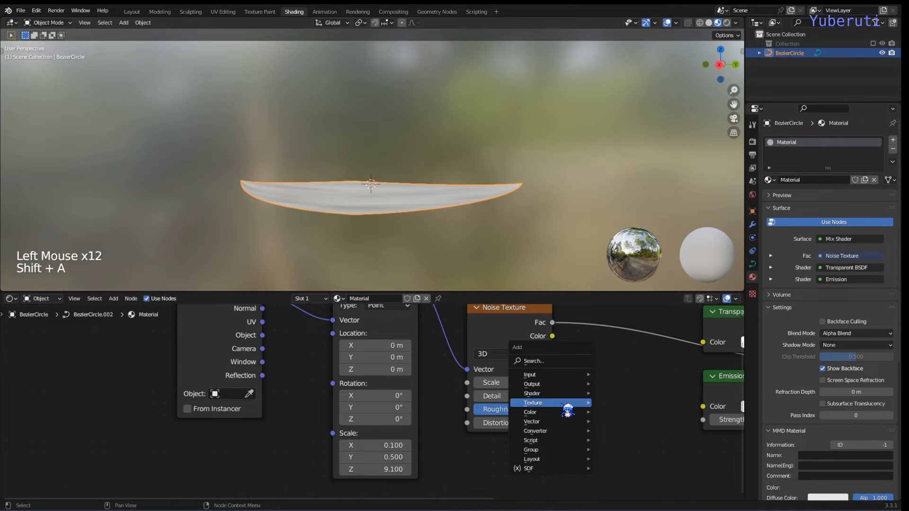
mouse_move(564, 430)
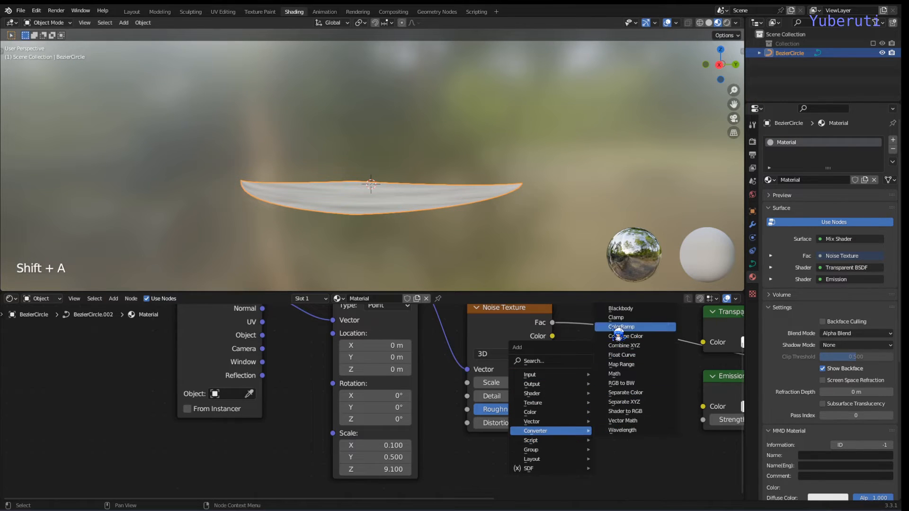
left_click(606, 326)
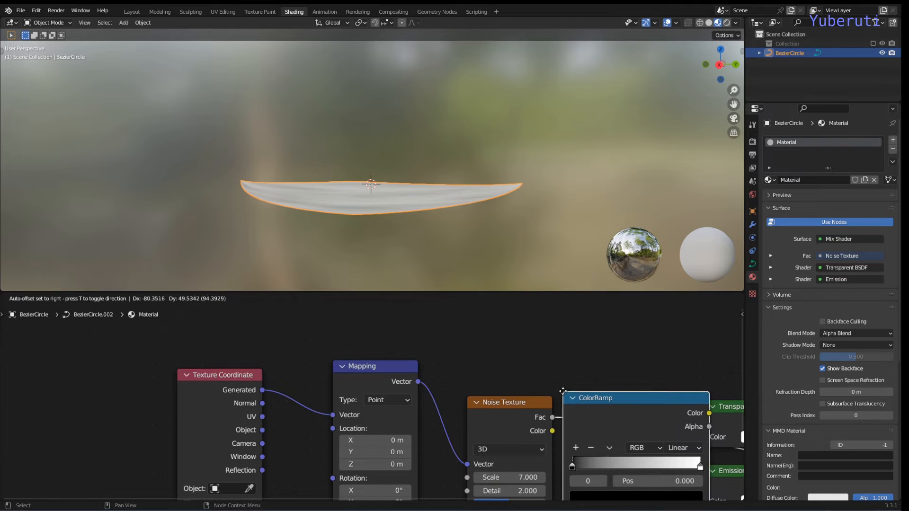
left_click(570, 398)
left_click_drag(141, 385, 628, 433)
left_click_drag(628, 432, 428, 408)
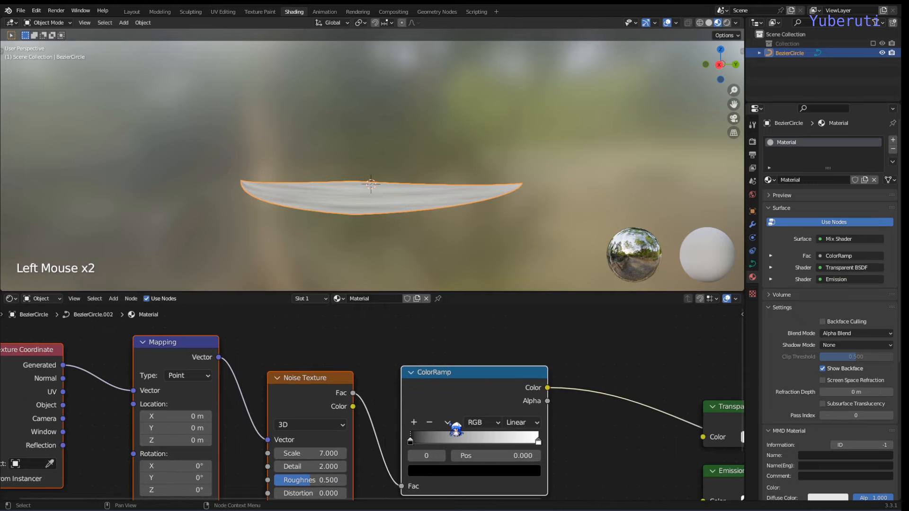
Step: Set the ColorRamp's black stop to position 0.505 to turn the noise into sharper, separated streaks
left_click_drag(418, 447, 480, 441)
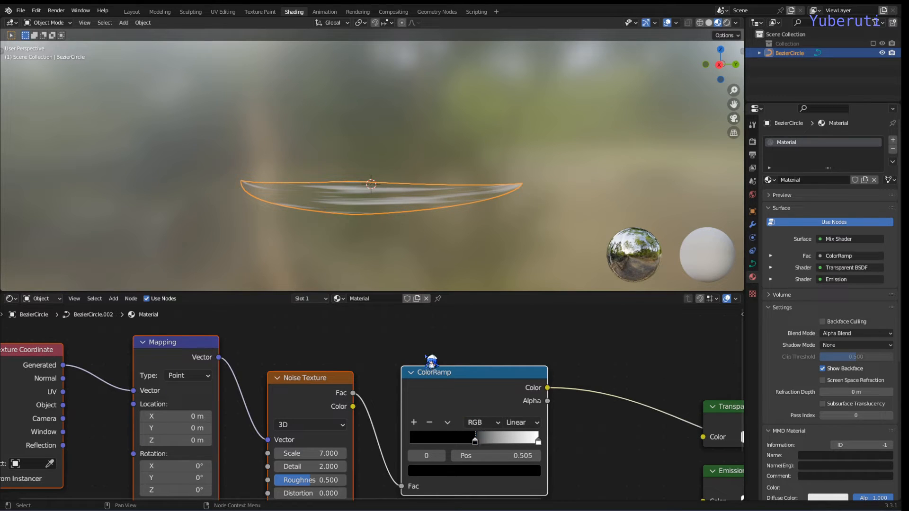
middle_click_drag(486, 352, 506, 344)
mouse_move(445, 244)
middle_mouse_down()
mouse_move(506, 244)
mouse_move(448, 252)
middle_mouse_up()
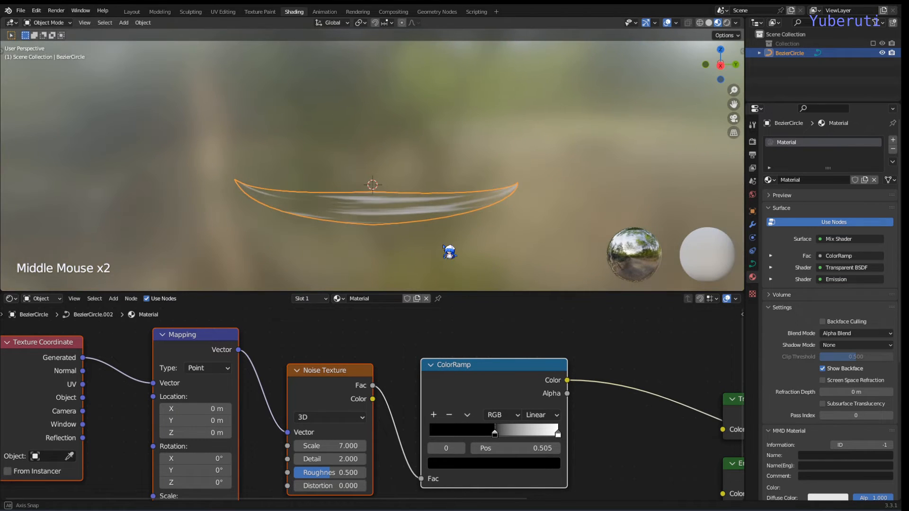
Step: Give the Emission node a light mint-green color and set its strength to 3.5
left_click(598, 371)
left_click(612, 457)
scroll(612, 456, "down", 2)
middle_click_drag(612, 456, 456, 433)
left_click(545, 422)
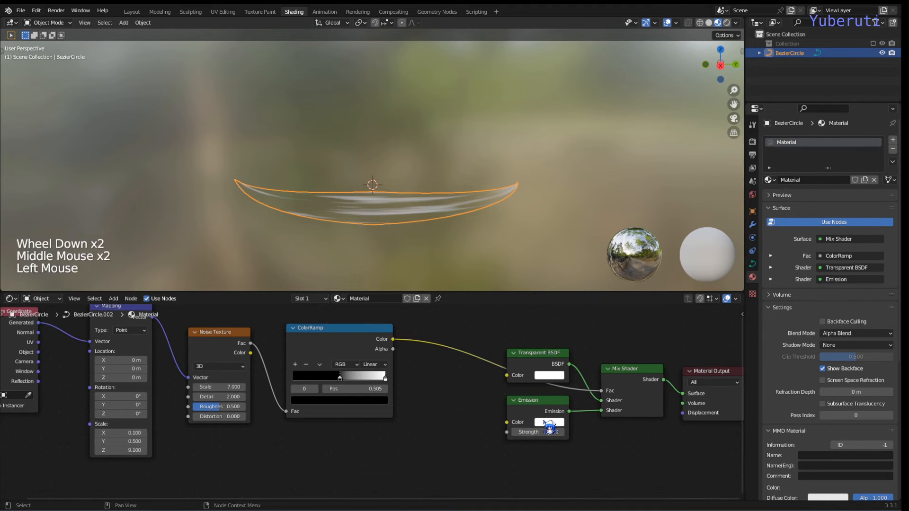
left_click(551, 421)
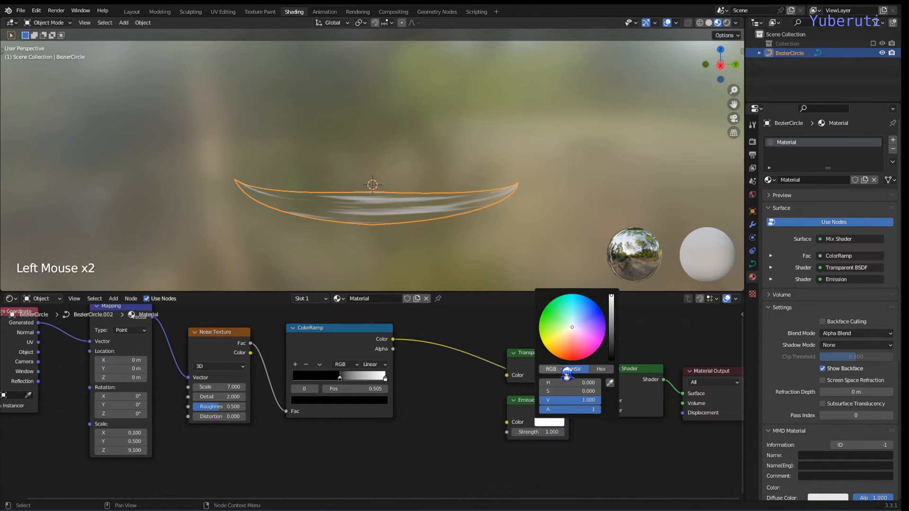
left_click(561, 318)
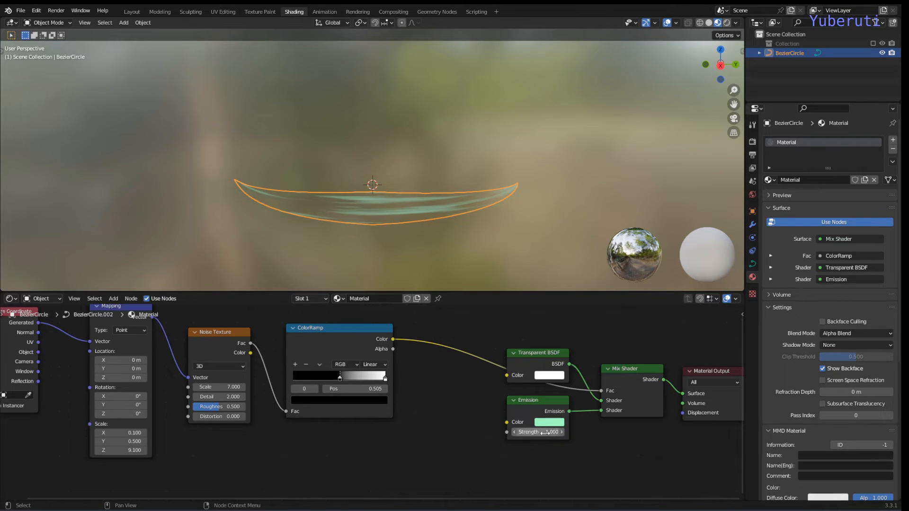
mouse_move(546, 432)
left_mouse_down()
mouse_move(583, 432)
mouse_move(544, 432)
left_mouse_up()
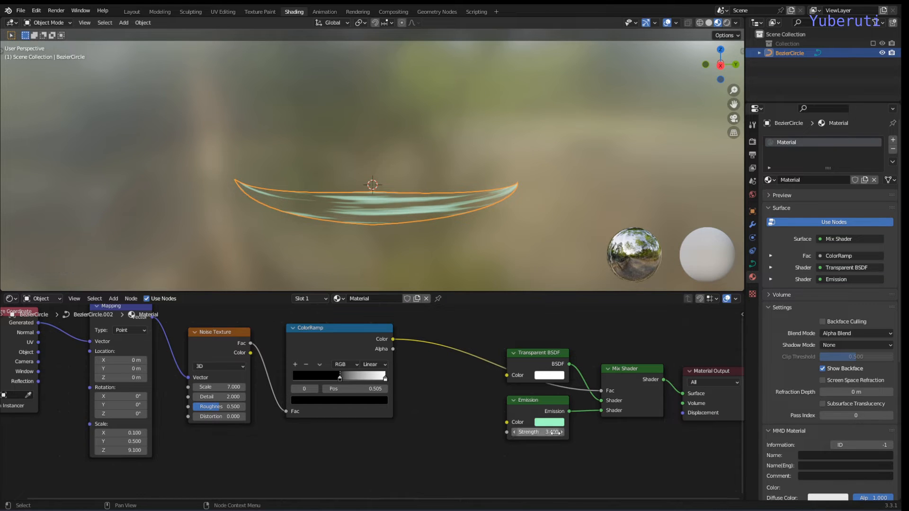
left_click(561, 432)
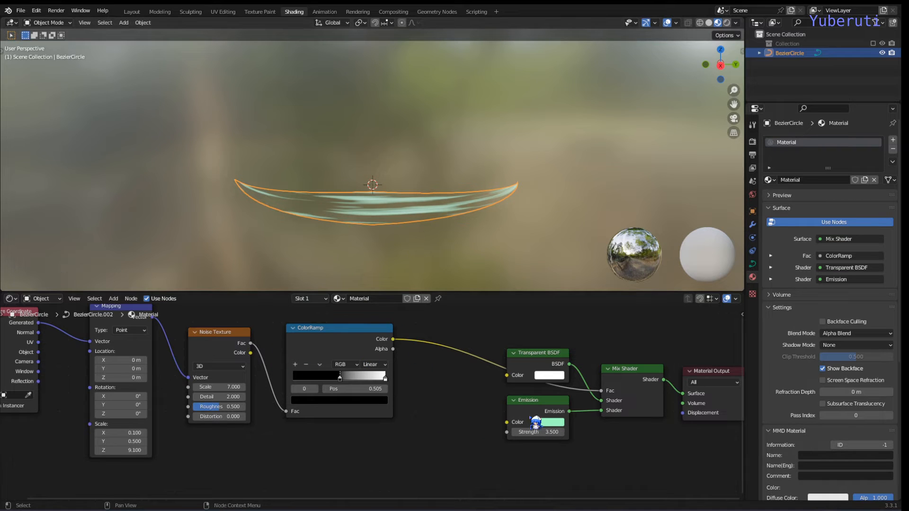
Step: Move the ColorRamp node a little farther from the Noise Texture node and deselect it
middle_click_drag(413, 386, 553, 396)
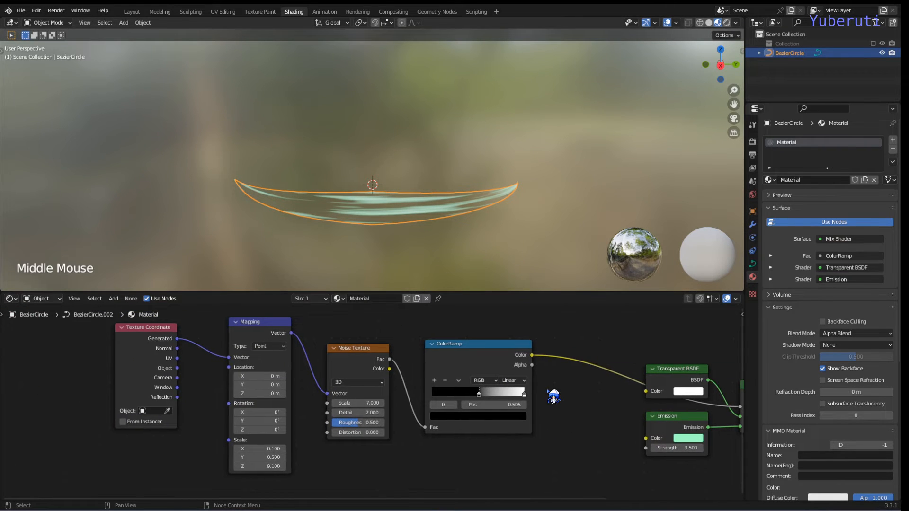
left_click_drag(511, 366, 531, 359)
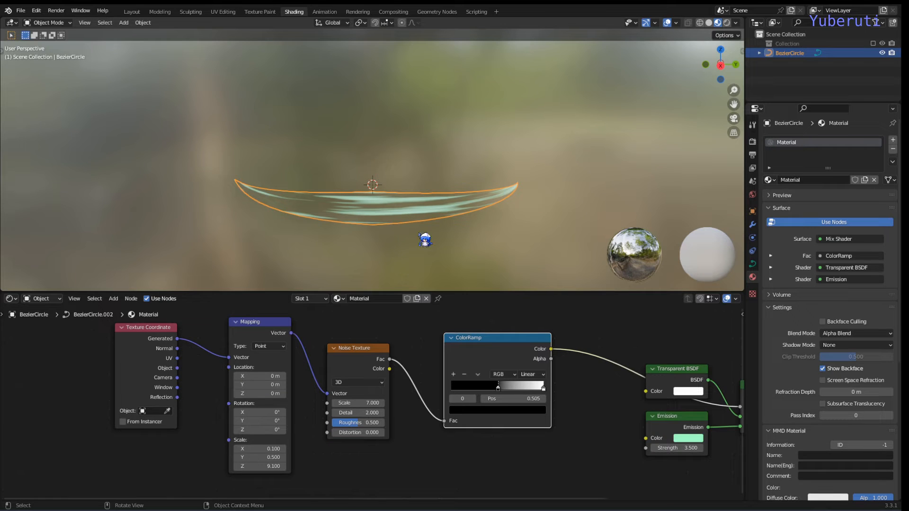
left_click_drag(507, 317, 354, 331)
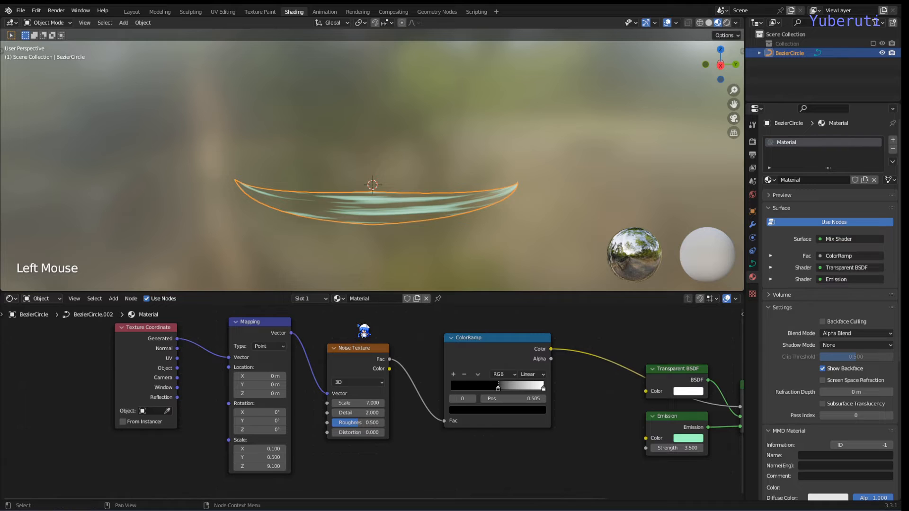
Step: Switch the shader node area to the Geometry Node Editor and create a new geometry node tree for the BezierCircle
left_click(15, 298)
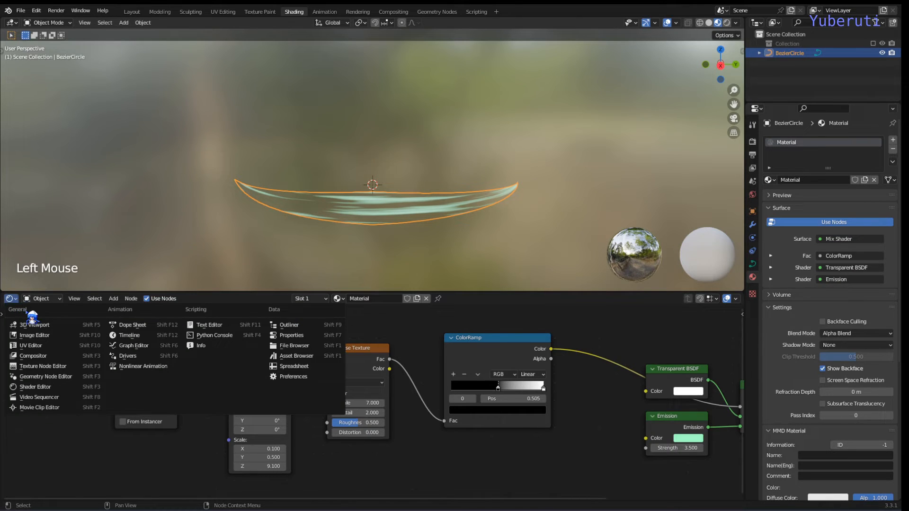
left_click(45, 377)
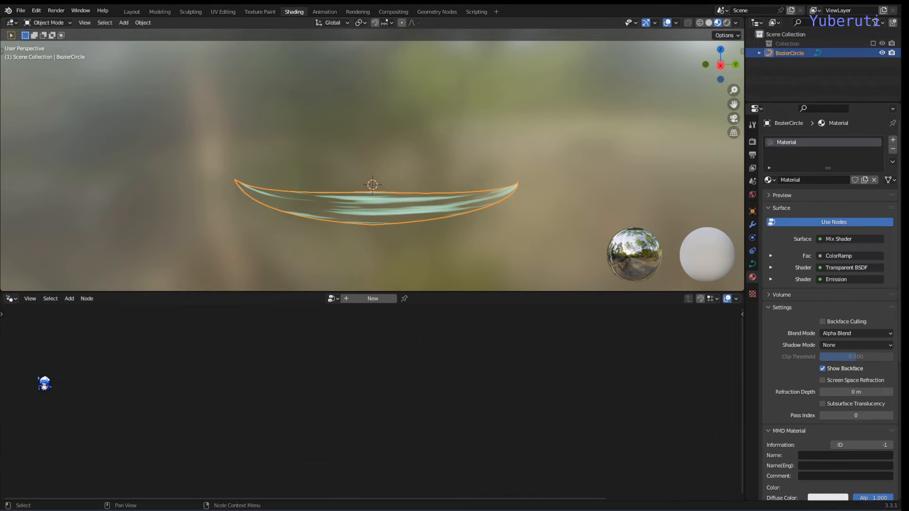
left_click(363, 299)
double_click(352, 299)
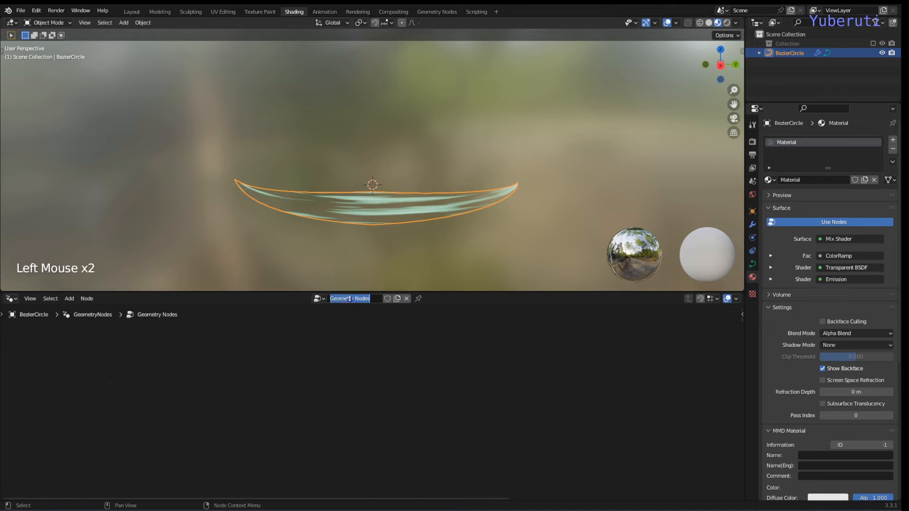
left_click(343, 366)
Step: Add an Instance on Points node between the Group Input and Group Output nodes
scroll(424, 381, "down", 9)
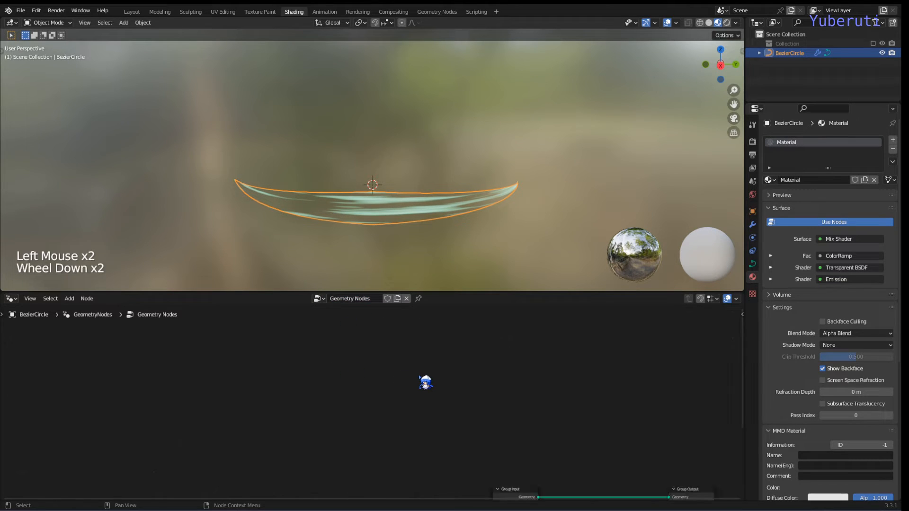
middle_click_drag(426, 379, 371, 375)
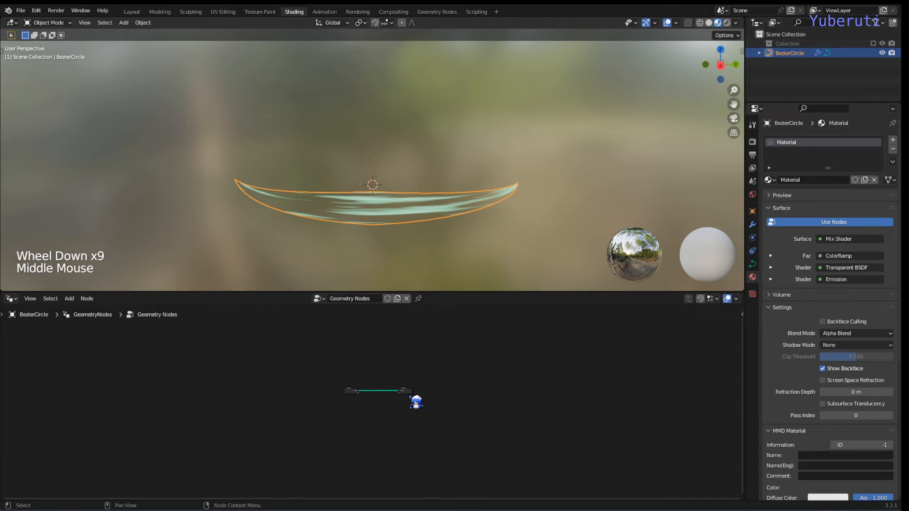
scroll(426, 422, "up", 11)
middle_click_drag(429, 400, 448, 400)
left_click(448, 400)
key("shift+a")
mouse_move(447, 401)
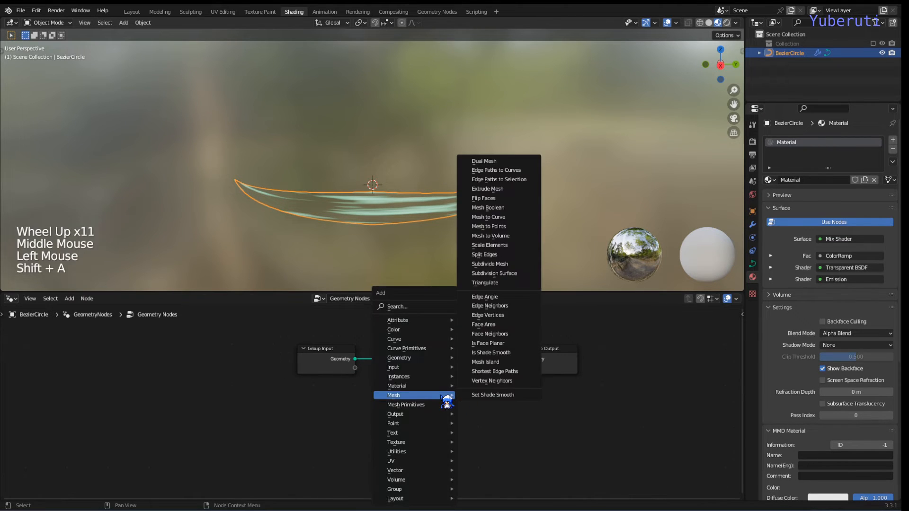
mouse_move(441, 381)
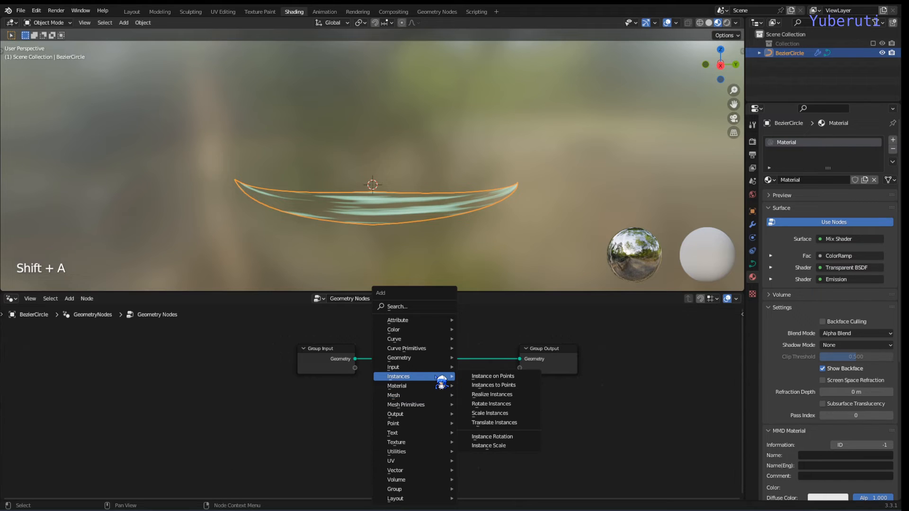
left_click(485, 377)
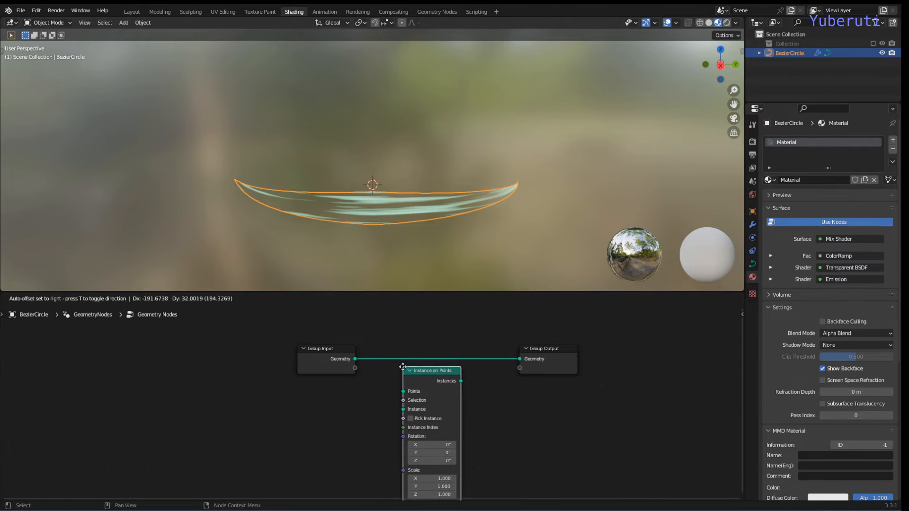
left_click(407, 375)
Step: Connect Group Input's Geometry to the Instance input and Instances to Group Output's Geometry, spacing the nodes apart
left_click_drag(356, 360, 412, 418)
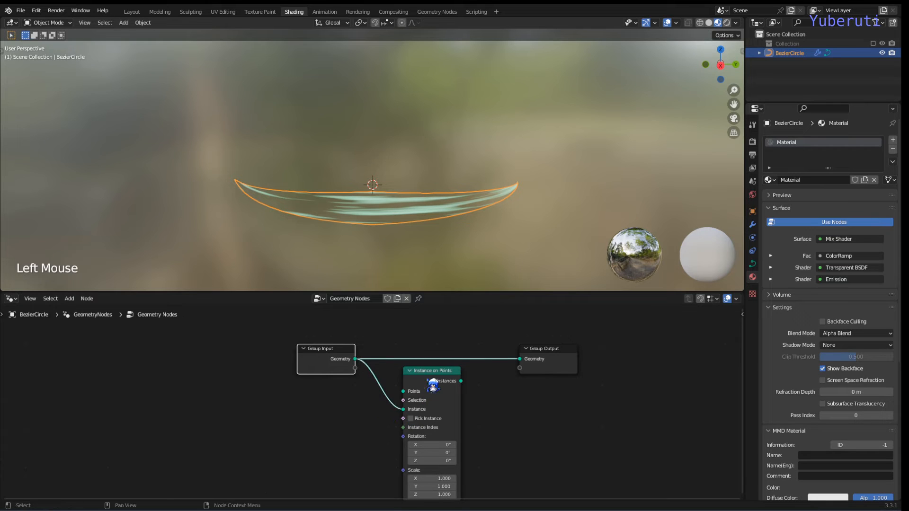
left_click(442, 387)
left_click_drag(455, 381, 519, 360)
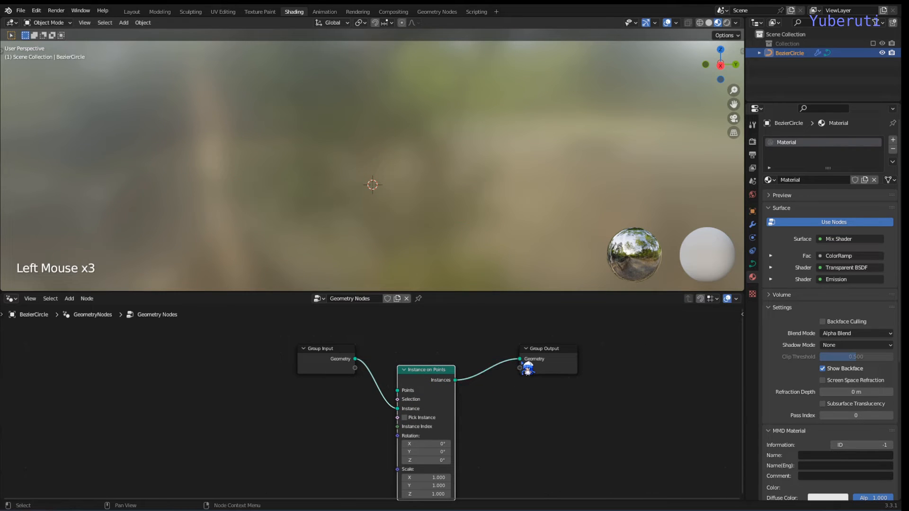
left_click_drag(429, 375, 458, 365)
left_click_drag(344, 360, 294, 351)
left_click(373, 368)
left_click(329, 406)
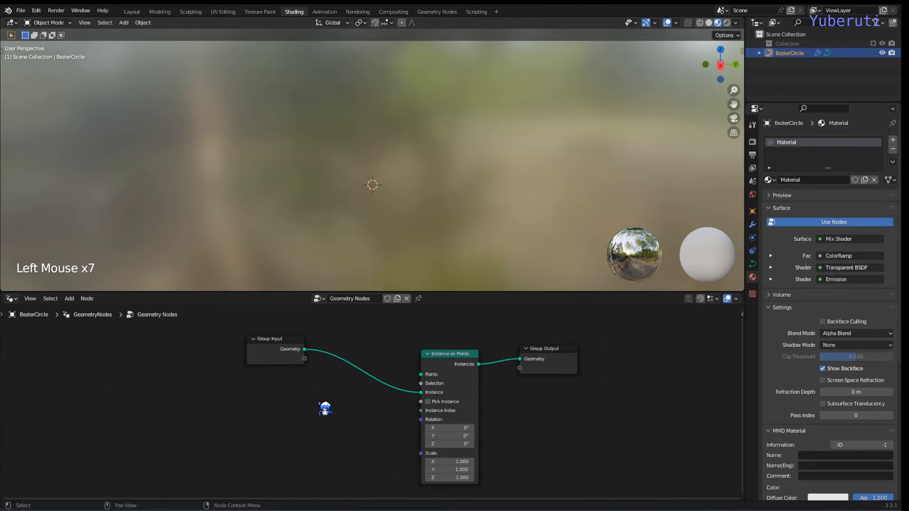
Step: Add a Mesh Line node below Group Input and connect its Mesh output to the Points input of Instance on Points
key("shift+a")
mouse_move(324, 408)
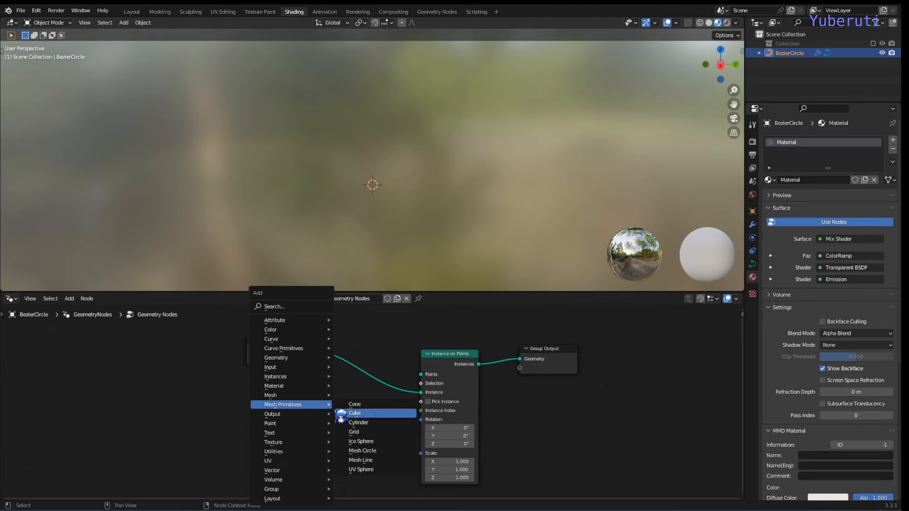
left_click(364, 461)
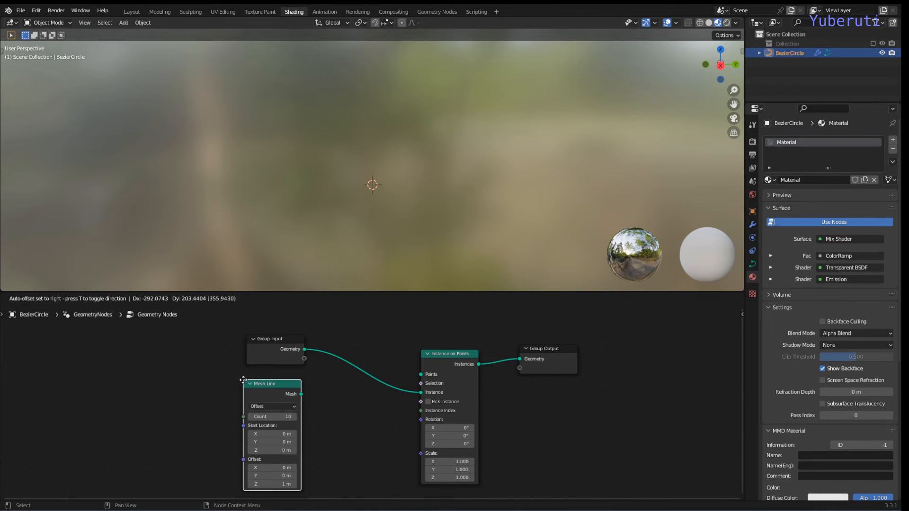
left_click(248, 375)
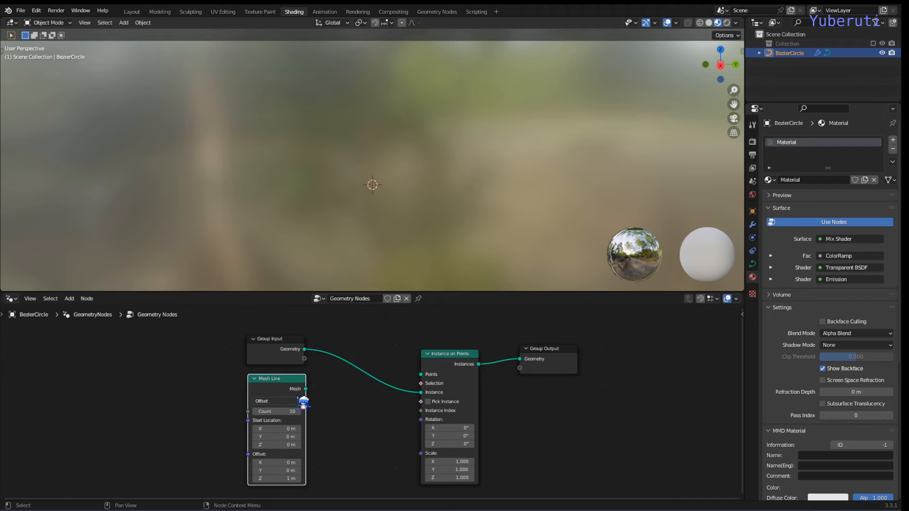
left_click_drag(305, 389, 421, 374)
Step: Try a Mesh Line count of 5 to test the number of instances, and return it to 10
scroll(409, 193, "down", 7)
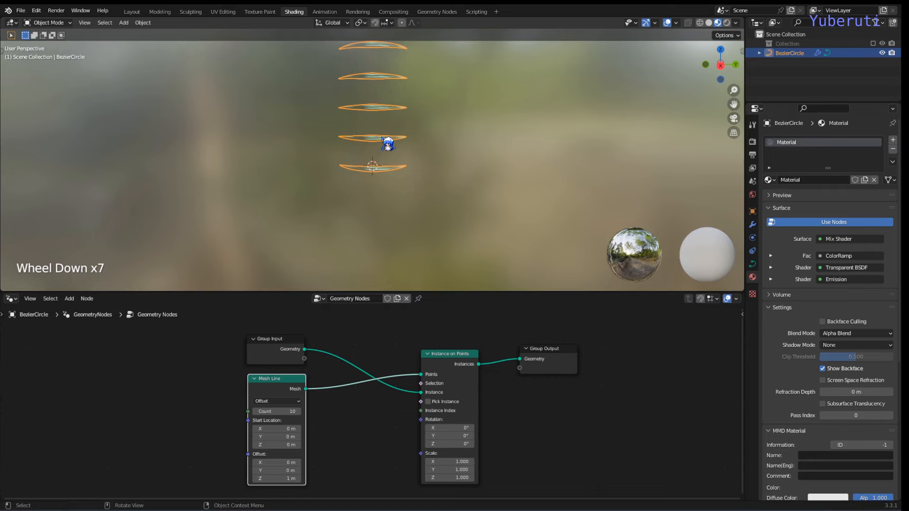
middle_click_drag(388, 144, 399, 204, "shift")
scroll(398, 202, "down", 1)
scroll(398, 199, "down", 1)
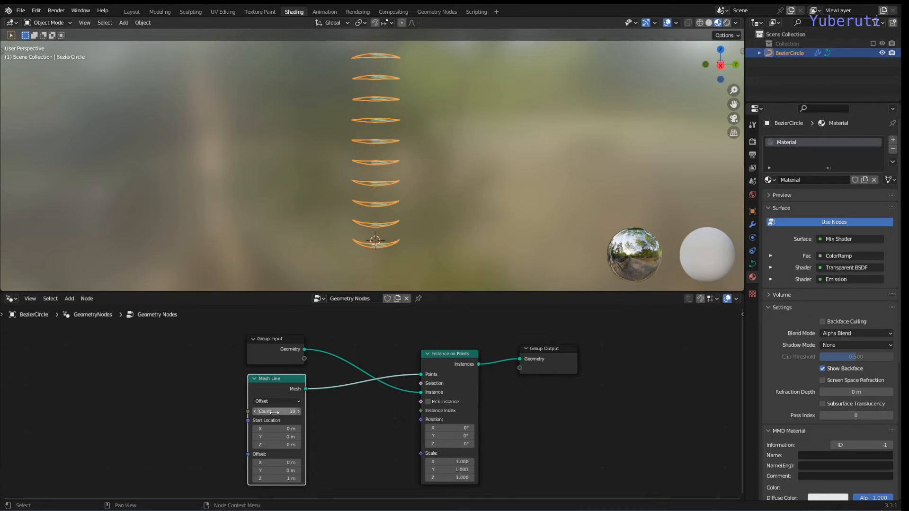
left_click(256, 411)
left_click(256, 411)
left_click(256, 411)
left_click(256, 412)
left_click(256, 411)
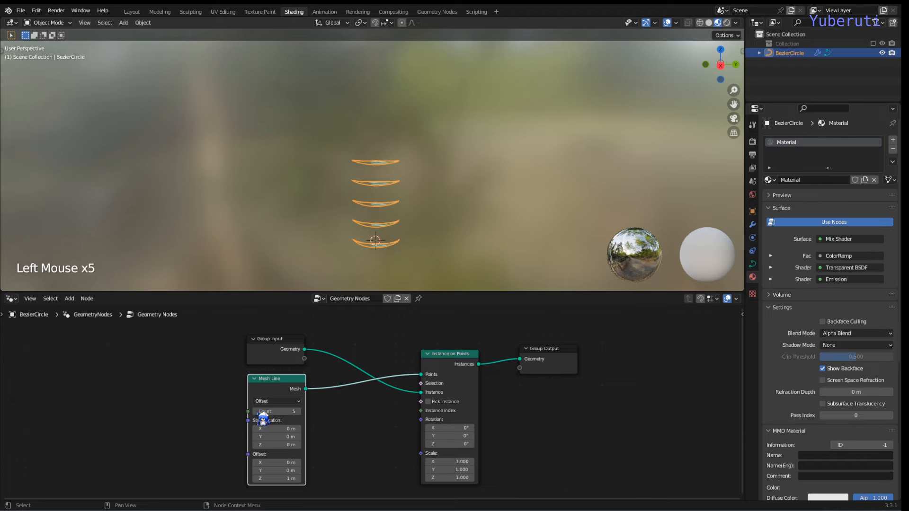
left_click(298, 411)
left_click(298, 411)
left_click(298, 411)
left_click(298, 411)
left_click(299, 412)
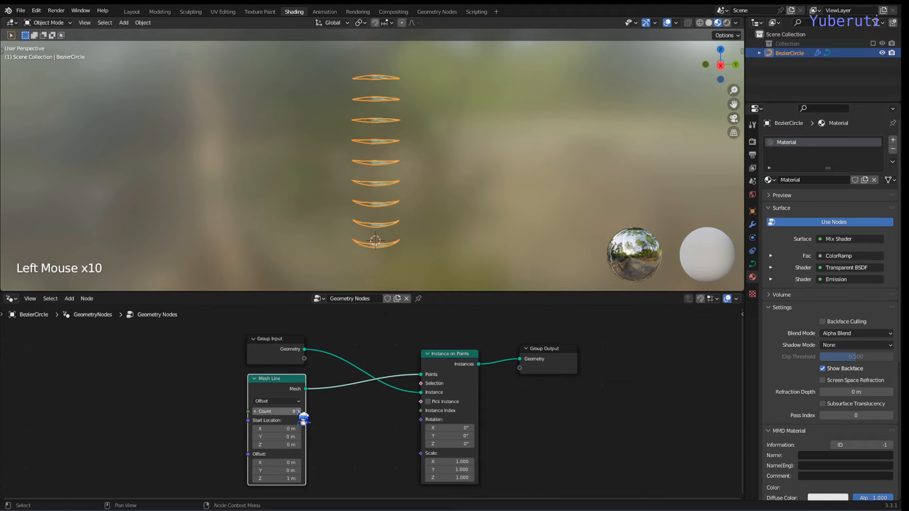
left_click(298, 411)
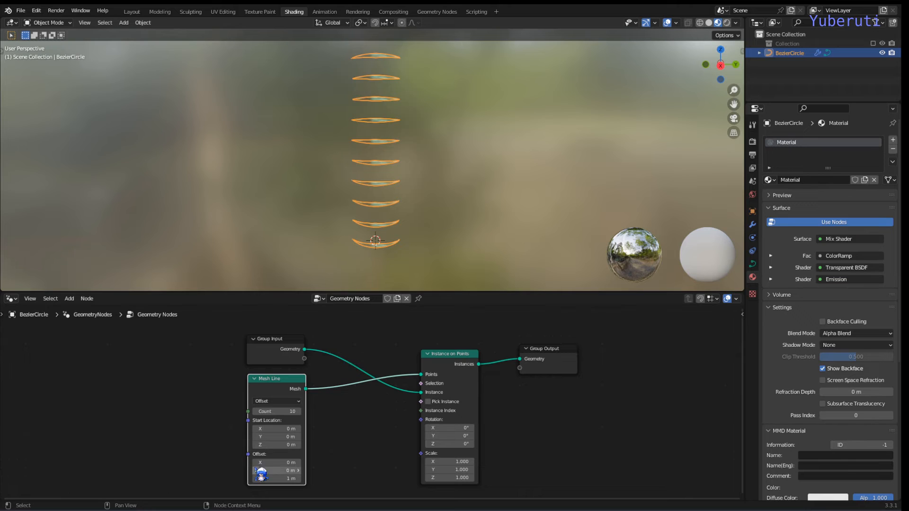
Step: Set the Mesh Line's Z offset to 0 m so all instances share the same position
mouse_move(290, 477)
left_mouse_down()
mouse_move(232, 477)
mouse_move(290, 477)
left_mouse_up()
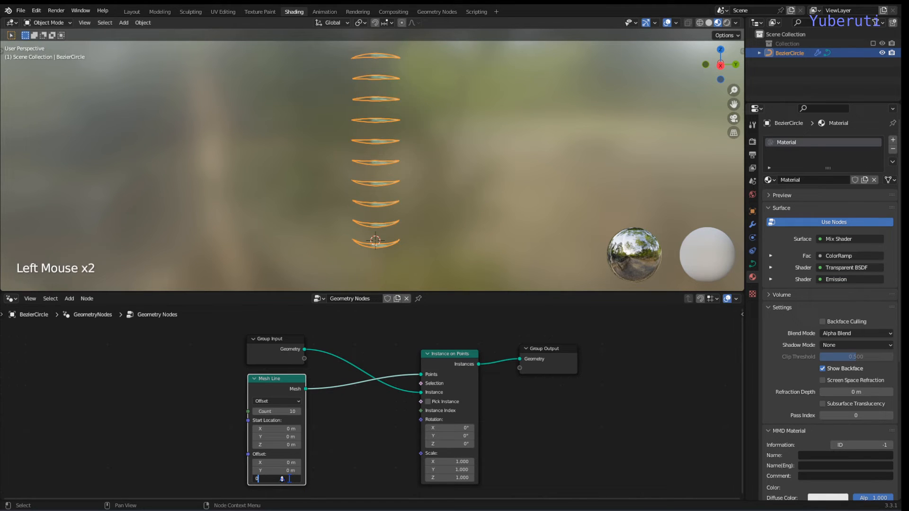
type("0")
key("Return")
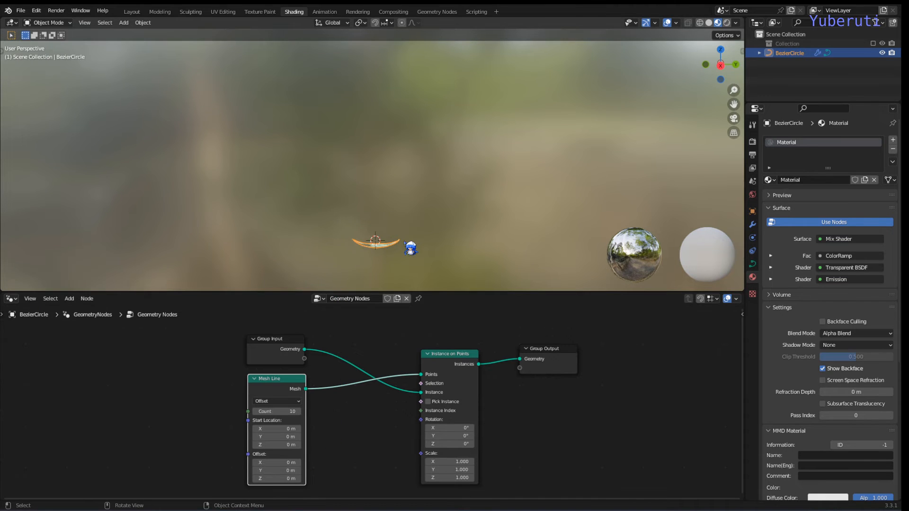
middle_click_drag(408, 250, 419, 159)
scroll(416, 270, "up", 4)
scroll(422, 251, "up", 4)
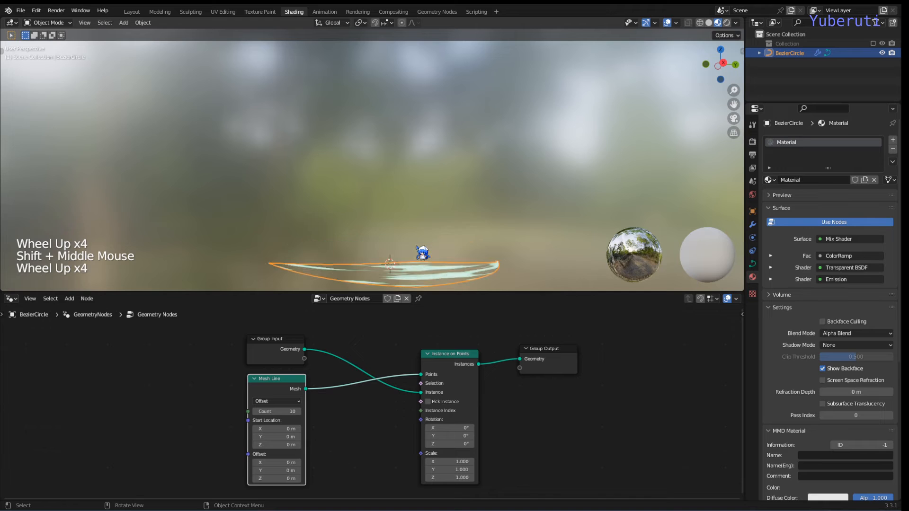
middle_click_drag(422, 252, 422, 223, "shift")
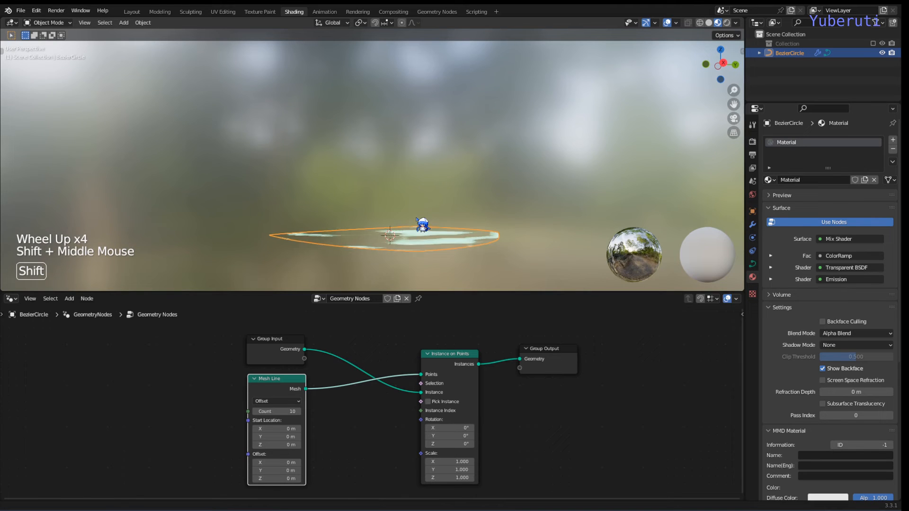
left_click(341, 420)
double_click(359, 433)
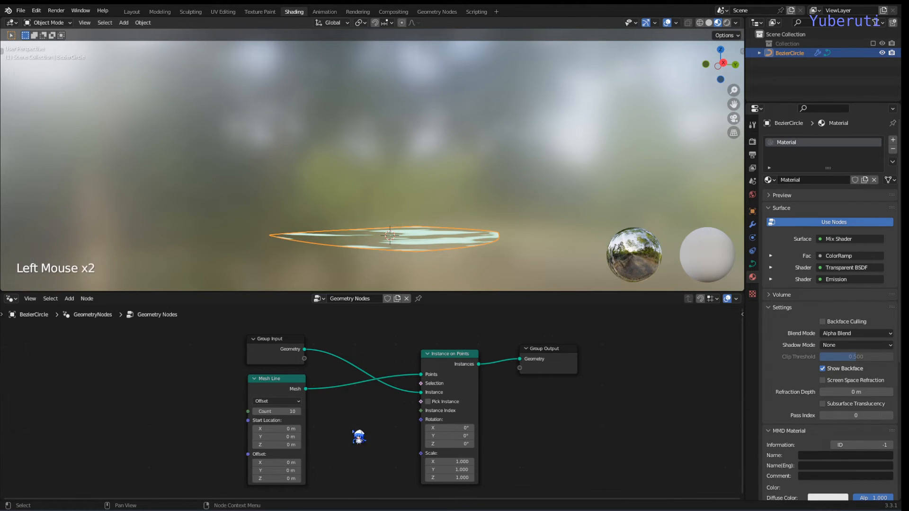
middle_click_drag(361, 419, 357, 347)
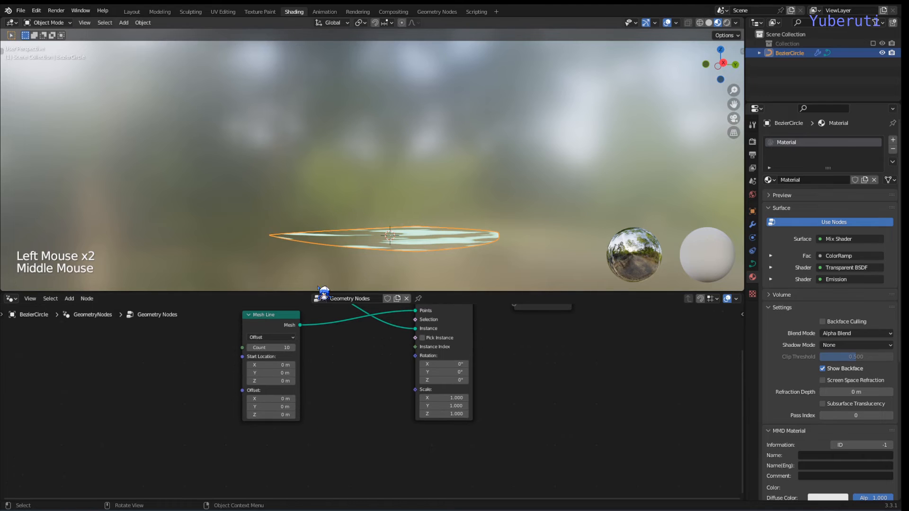
left_click(294, 319)
double_click(354, 411)
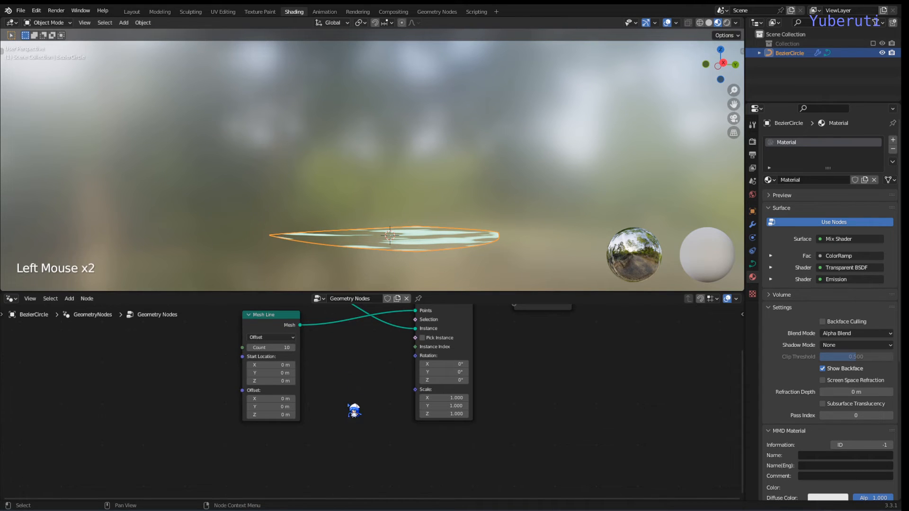
mouse_move(443, 364)
left_mouse_down()
mouse_move(468, 364)
mouse_move(443, 364)
left_mouse_up()
Step: Add a Rotate Euler node below Mesh Line and connect its Rotation output to the Rotation input of Instance on Points
scroll(382, 406, "down", 3)
key("shift+a")
mouse_move(382, 406)
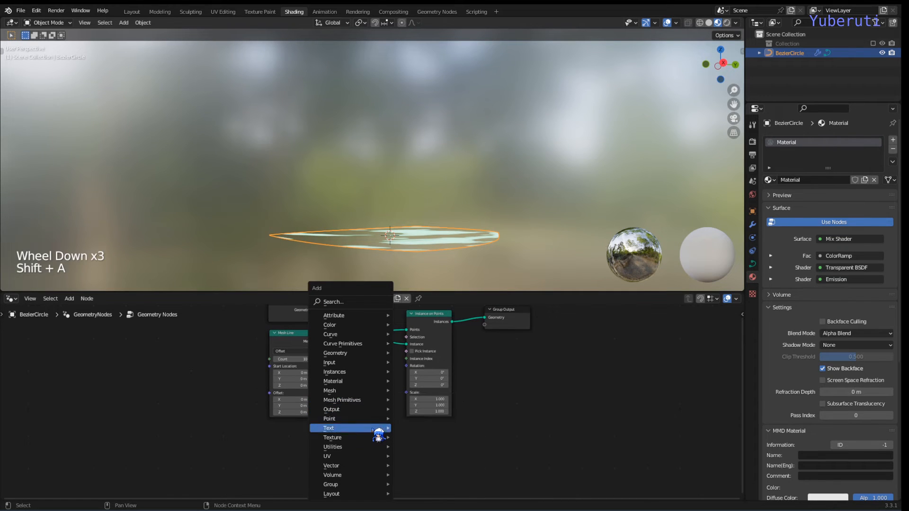
mouse_move(376, 450)
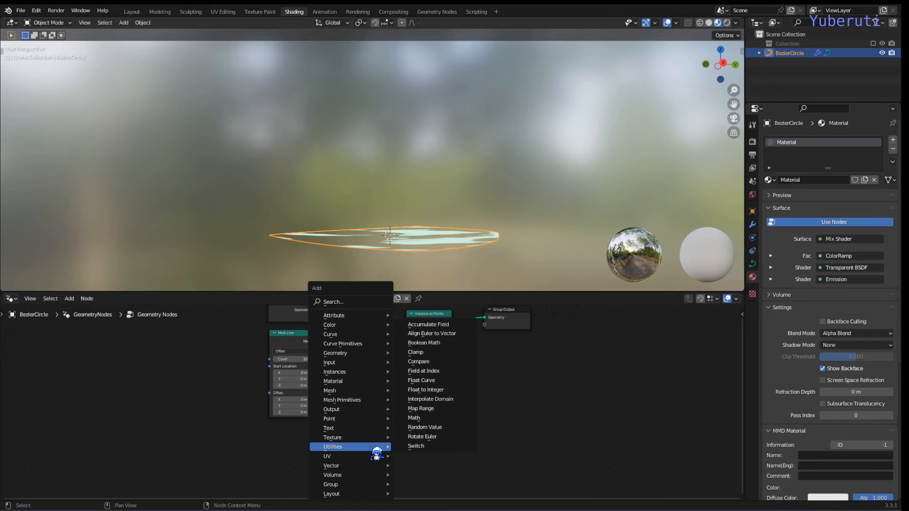
left_click(431, 437)
left_click(351, 415)
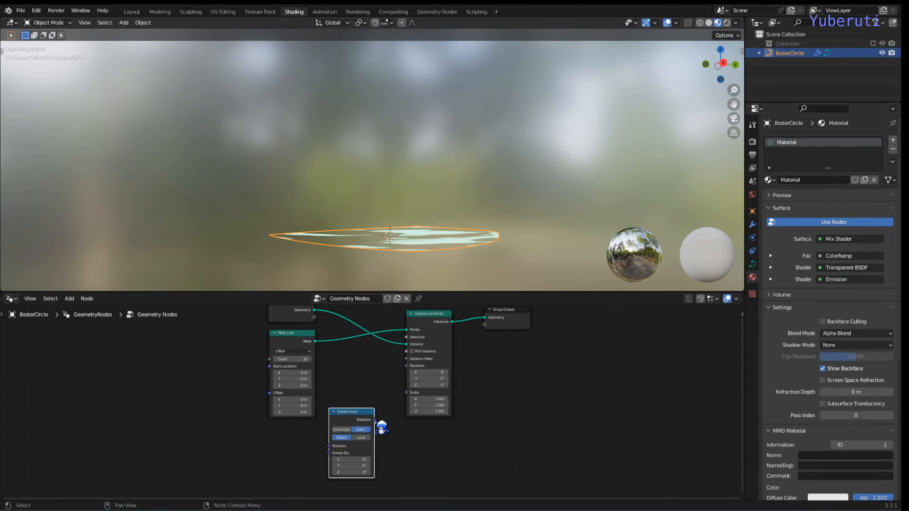
left_click_drag(375, 420, 407, 368)
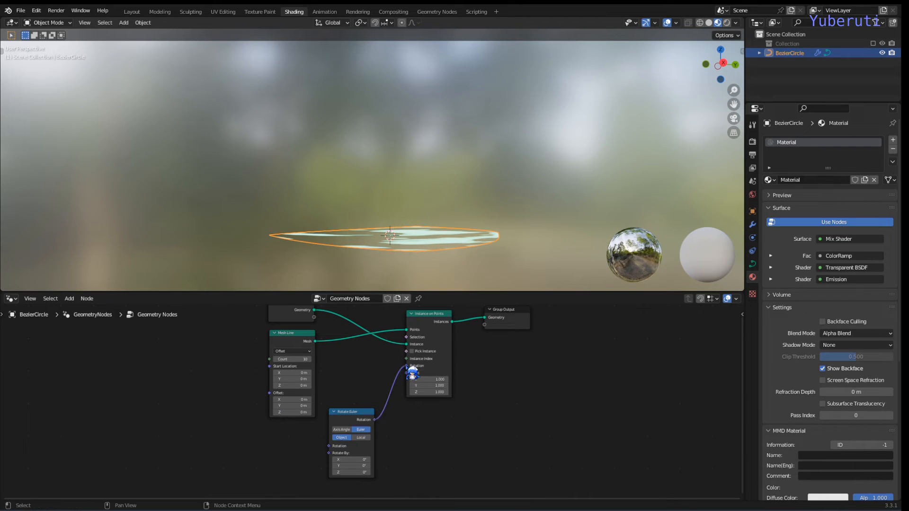
left_click_drag(439, 314, 421, 315)
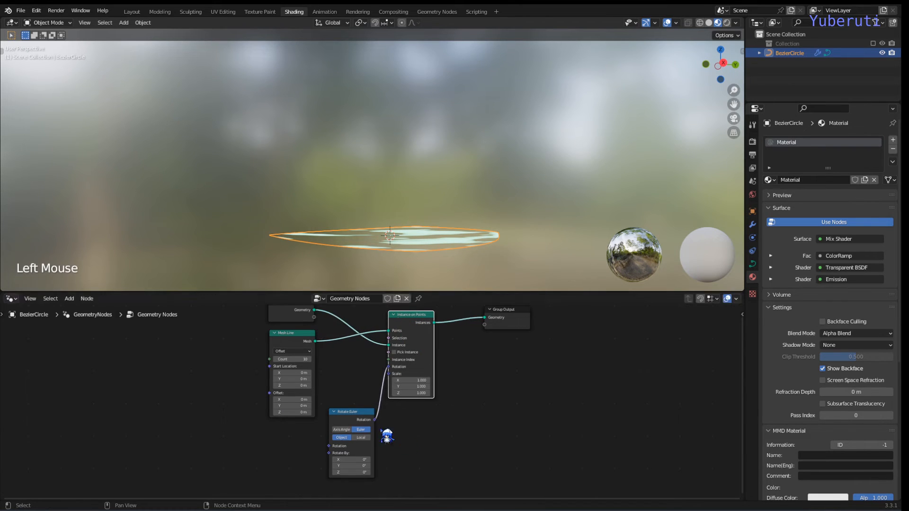
Step: Switch the Rotate Euler node to the Axis Angle type in Local space
left_click(352, 417)
scroll(370, 418, "up", 3)
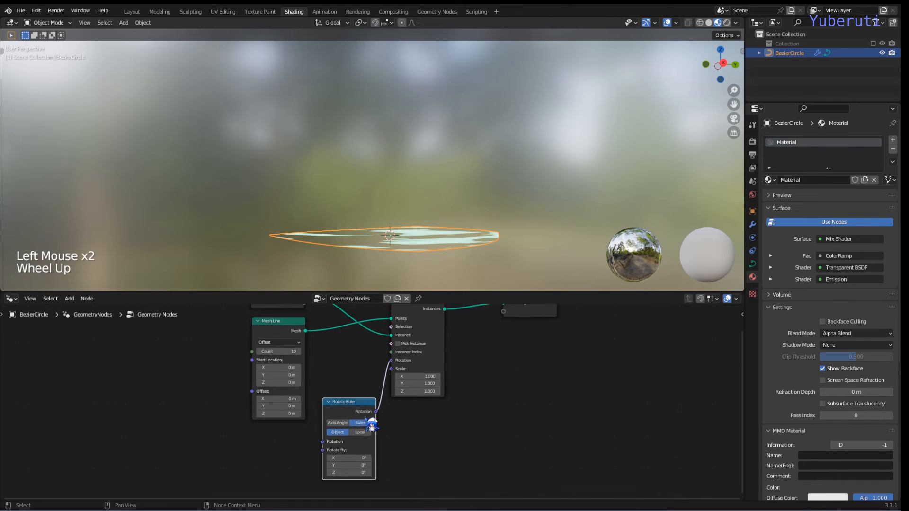
middle_click_drag(371, 422, 381, 417)
left_click(353, 407)
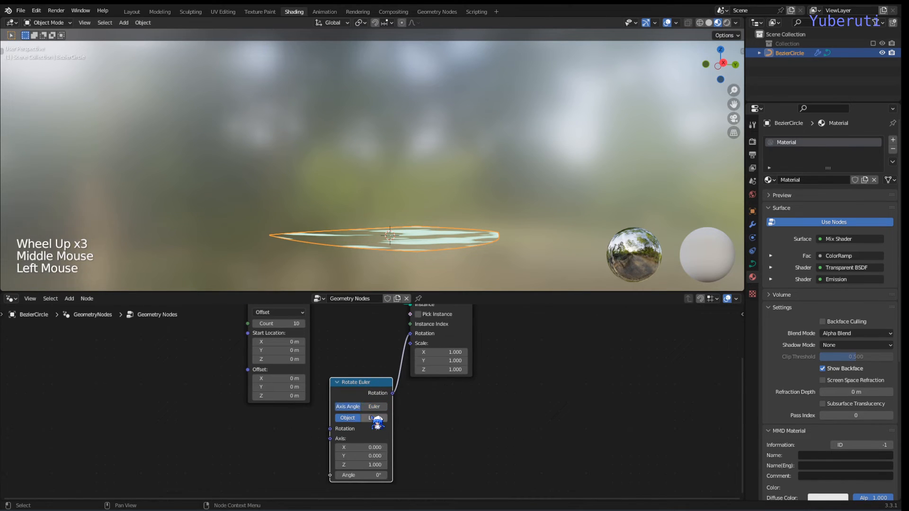
middle_click_drag(389, 430, 409, 404)
left_click_drag(388, 450, 449, 450)
right_click(381, 451)
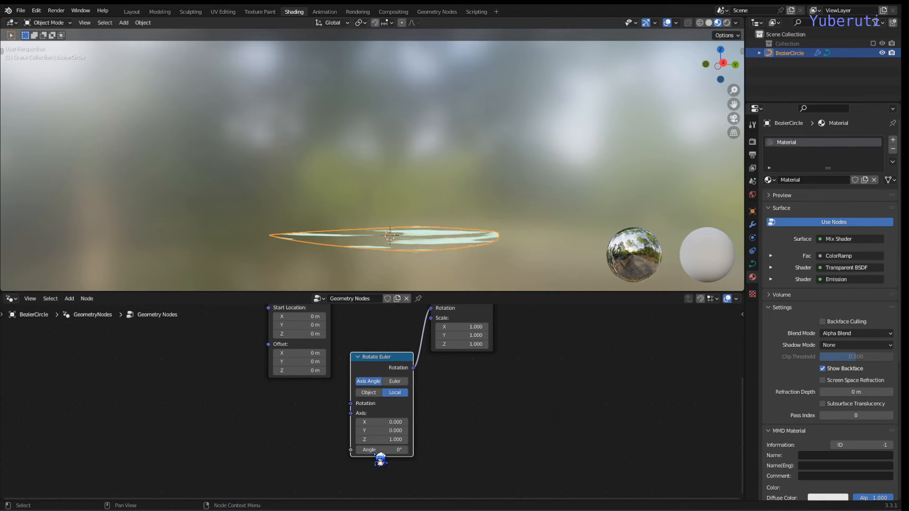
left_click_drag(374, 422, 375, 450)
right_click(375, 451)
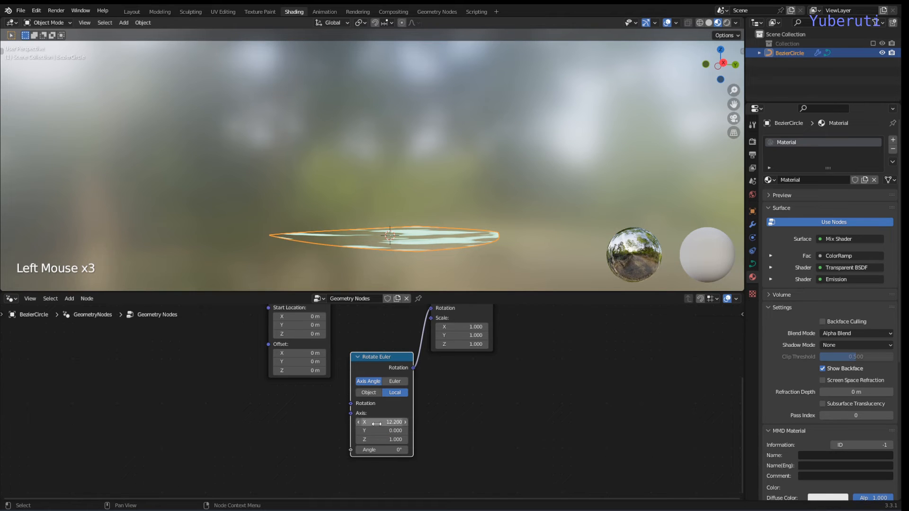
left_click(373, 422)
Step: Shift the Rotate Euler node to make room and add a Random Value node beside it, below Mesh Line
scroll(383, 421, "down", 5)
left_click_drag(319, 322, 319, 319)
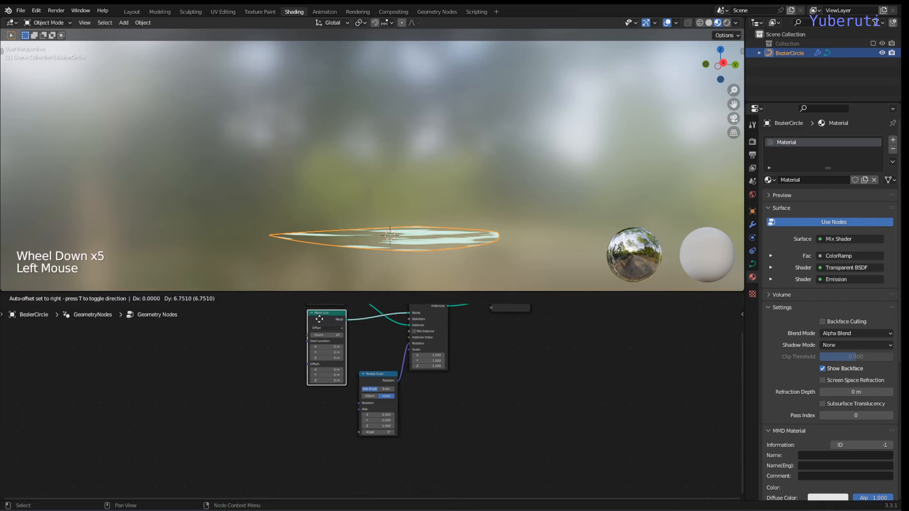
left_click(317, 431)
left_click_drag(379, 386, 389, 401)
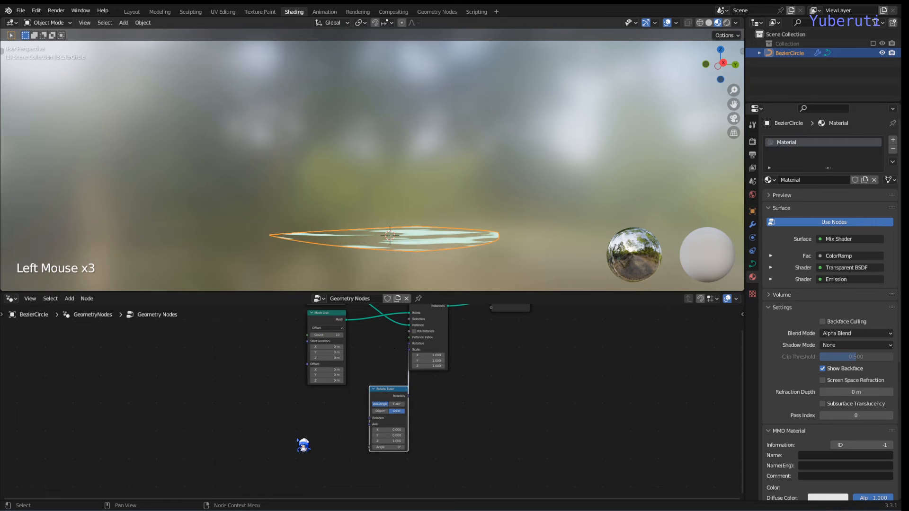
left_click(333, 431)
key("shift+a")
mouse_move(334, 430)
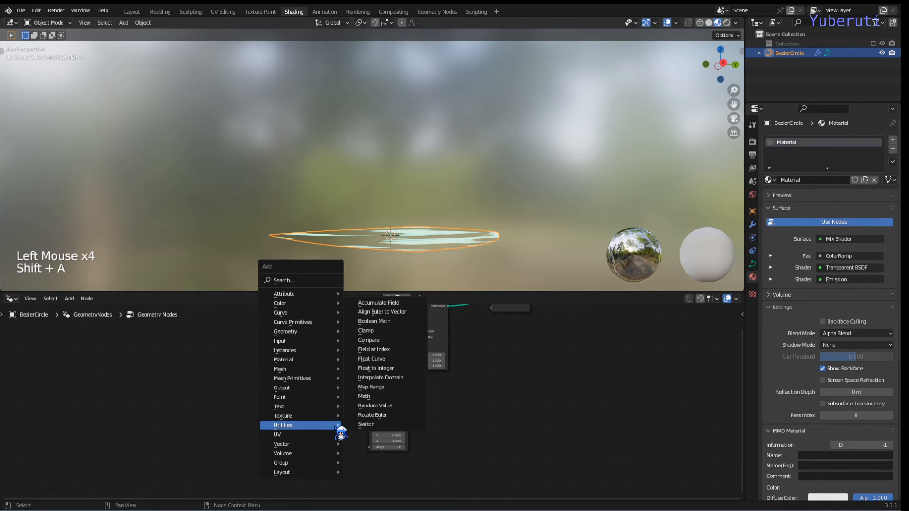
left_click(375, 405)
left_click(323, 421)
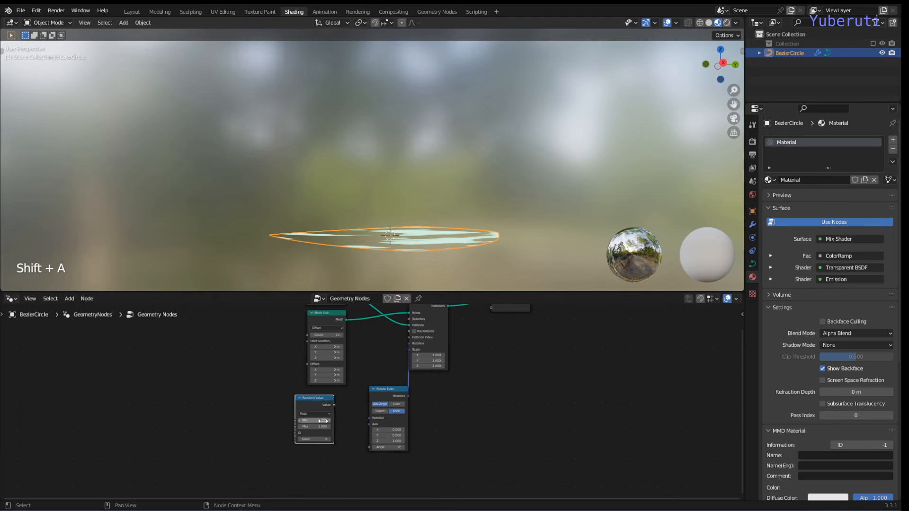
Step: Change the Random Value node's data type to Vector and connect its Value output to Rotate Euler's Rotation input
scroll(362, 452, "up", 7)
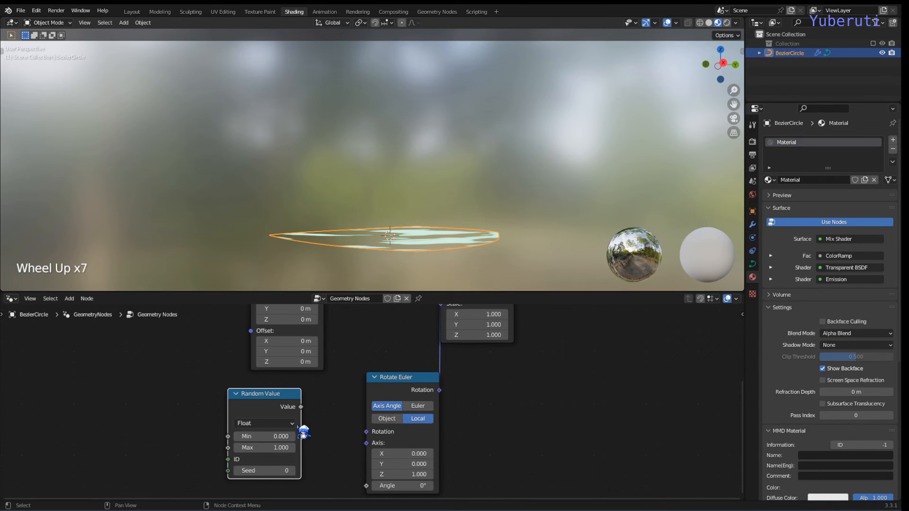
left_click(294, 424)
left_click(274, 459)
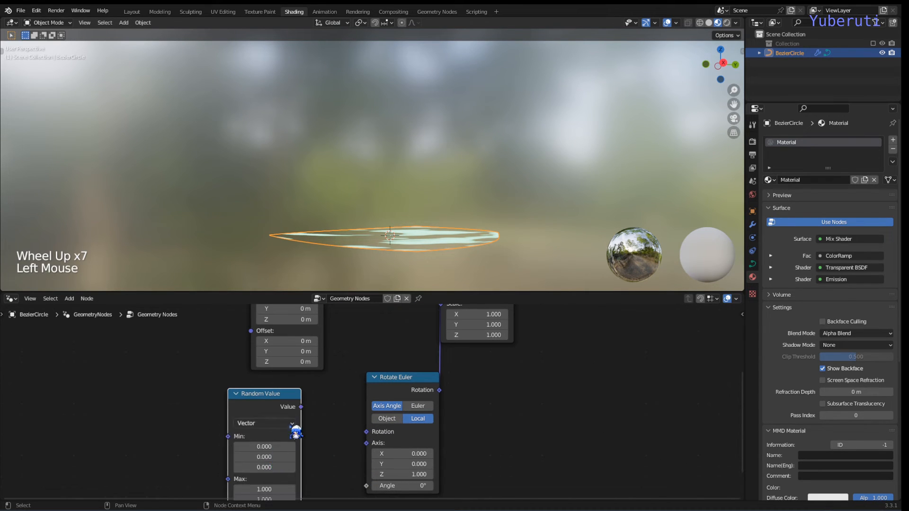
left_click_drag(301, 406, 373, 437)
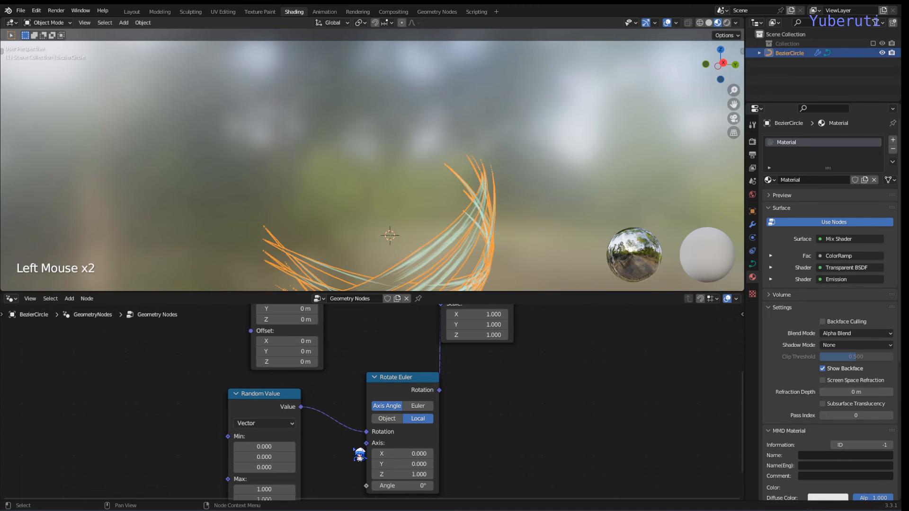
Step: Set all three Max components of the Random Value node to 20 to spread the ribbon instances in random directions
scroll(384, 240, "down", 4)
scroll(385, 241, "up", 1)
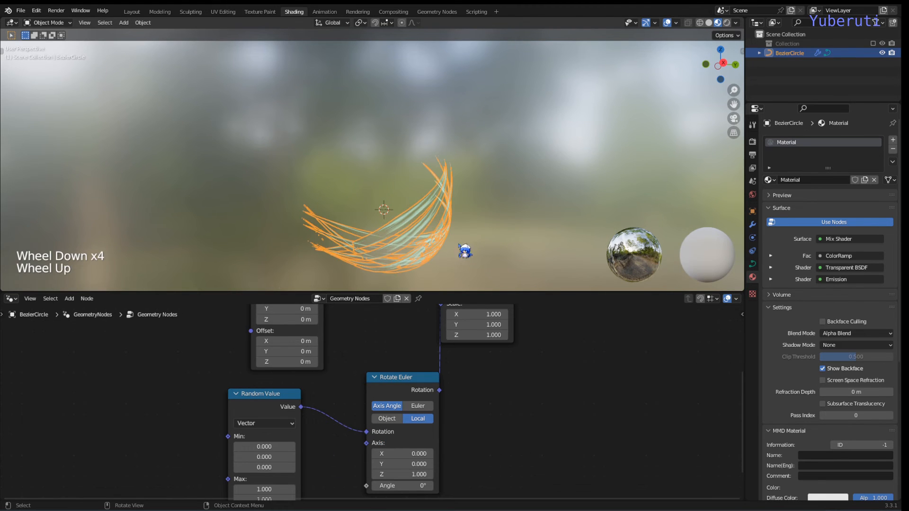
middle_click_drag(460, 251, 454, 228)
scroll(325, 428, "down", 1)
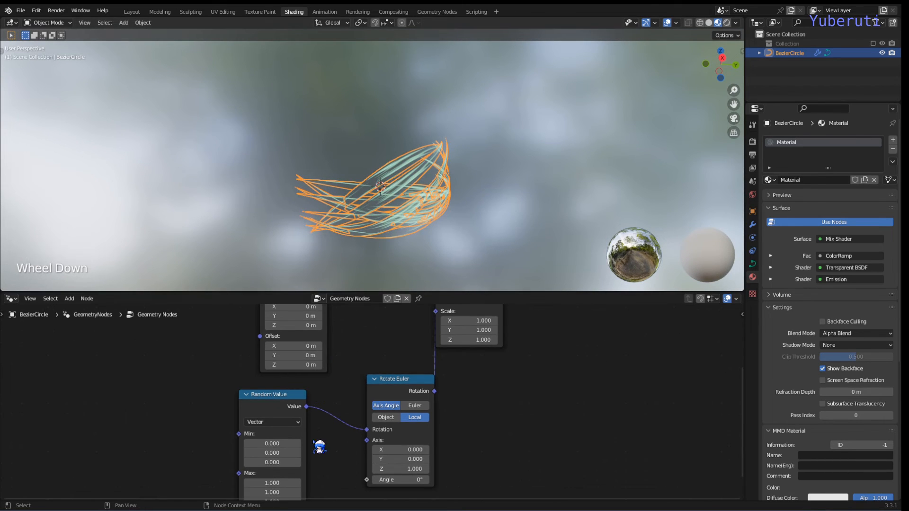
middle_click_drag(318, 445, 352, 400)
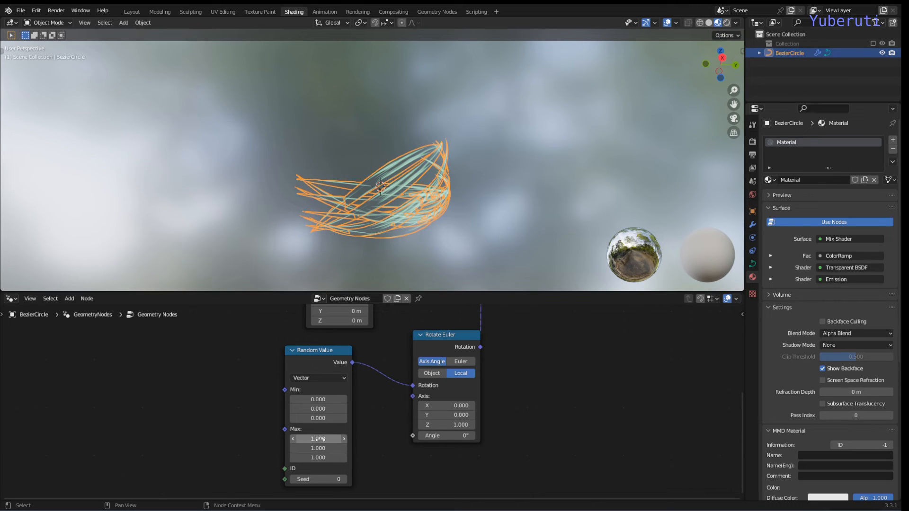
left_click_drag(326, 439, 416, 438)
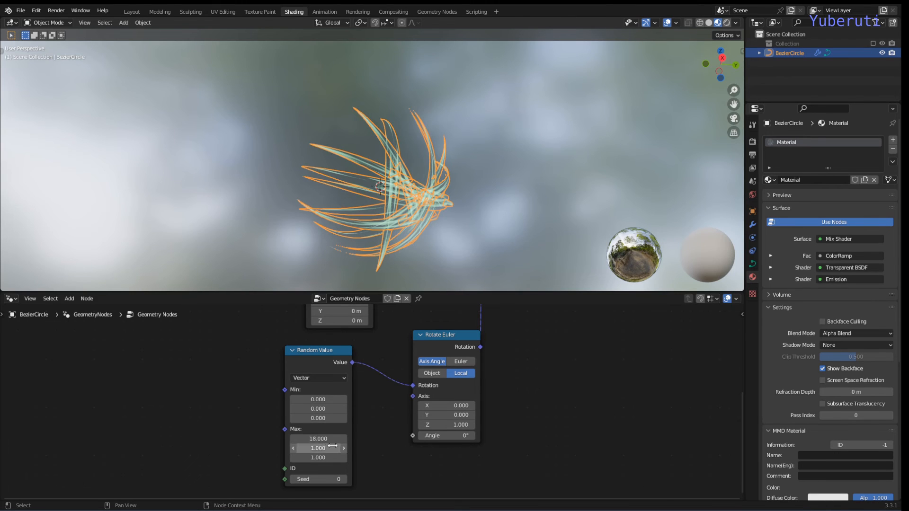
left_click_drag(332, 438, 331, 439)
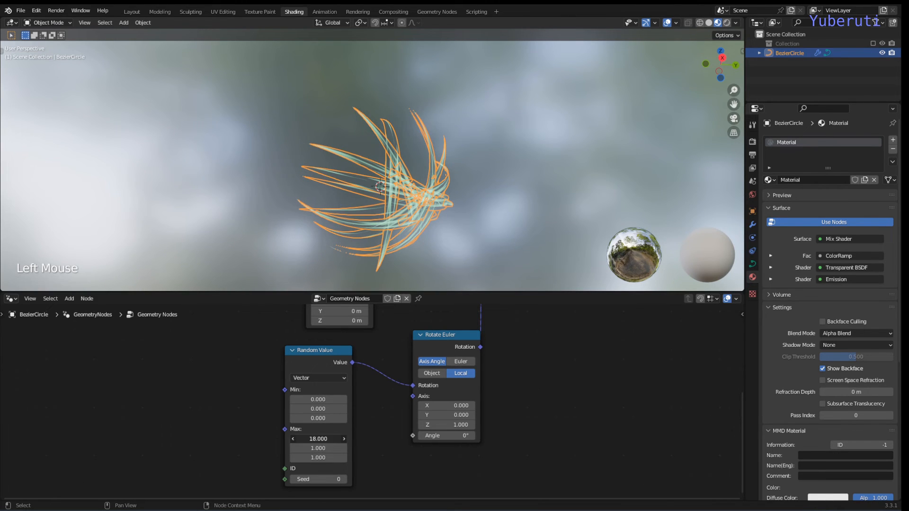
left_click(317, 434)
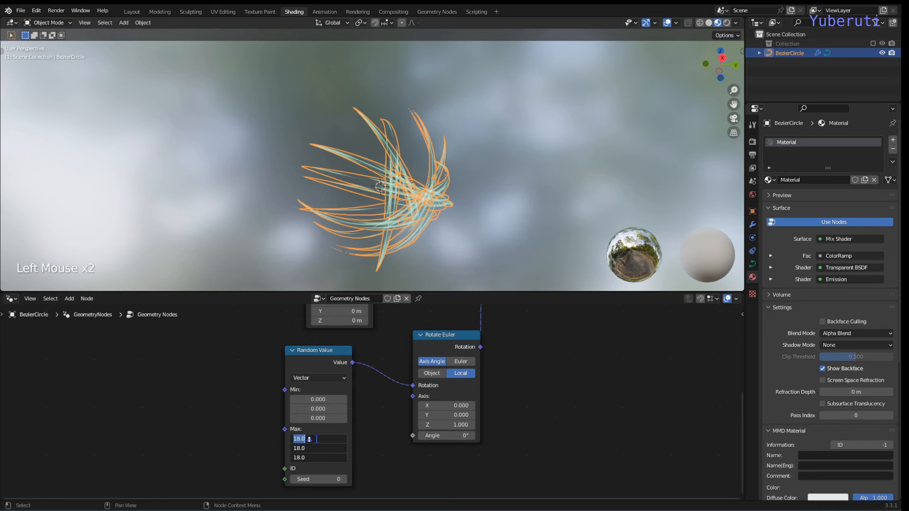
type("20")
key("Return")
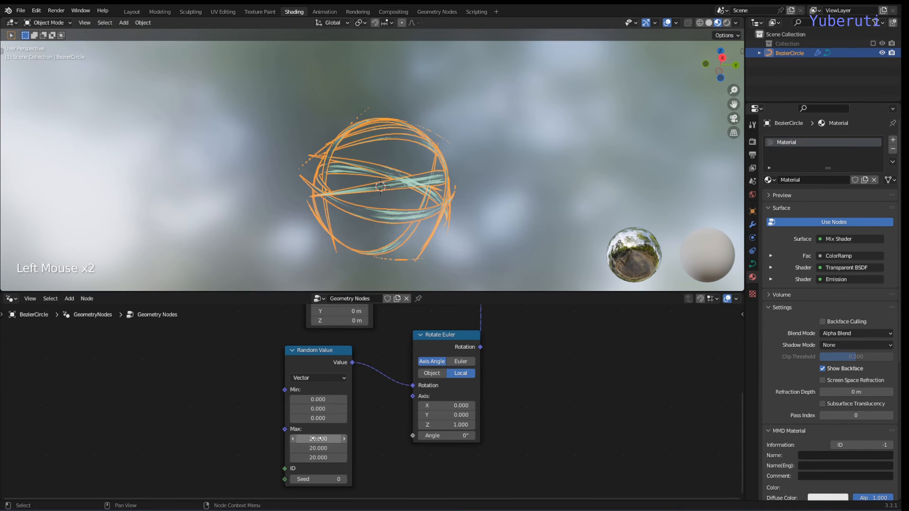
Step: Deselect the ribbon object and move the Random Value and Rotate Euler nodes closer together
left_click(480, 254)
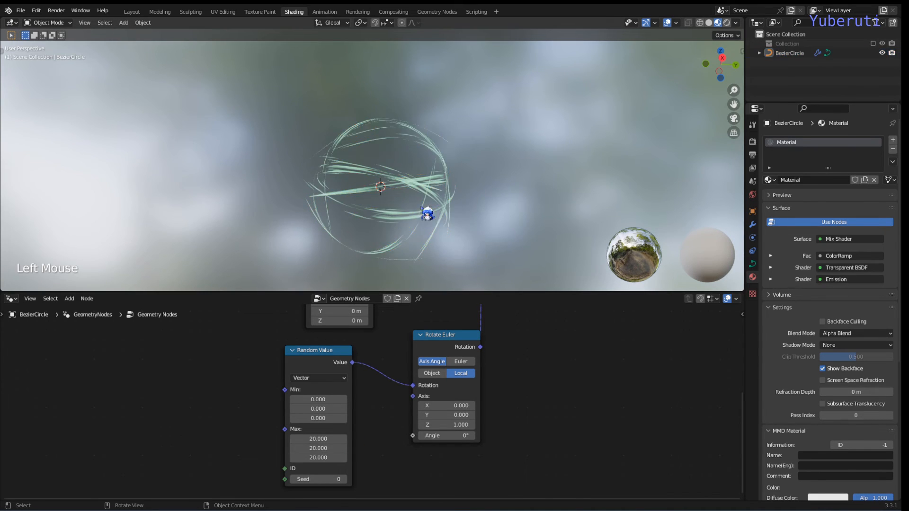
mouse_move(428, 211)
middle_mouse_down()
mouse_move(463, 218)
mouse_move(481, 260)
mouse_move(422, 240)
mouse_move(390, 243)
mouse_move(411, 243)
mouse_move(417, 215)
middle_mouse_up()
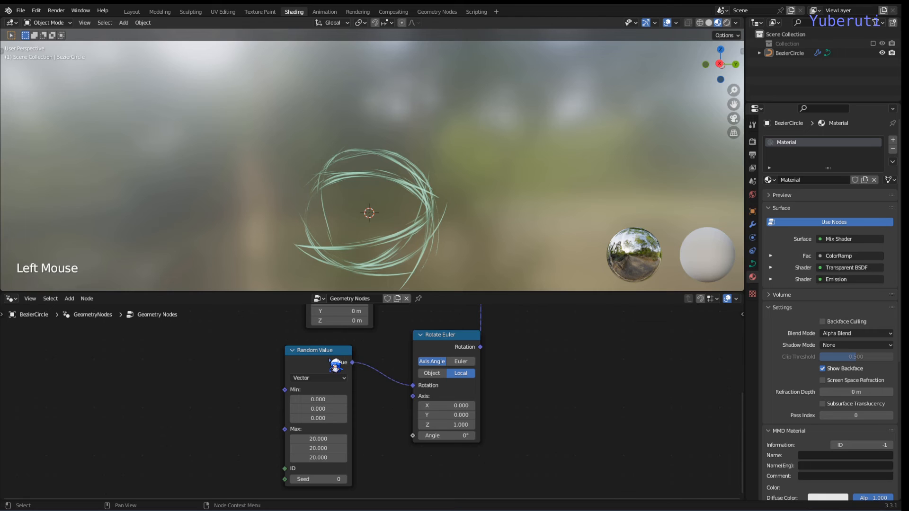
left_click_drag(335, 366, 354, 358)
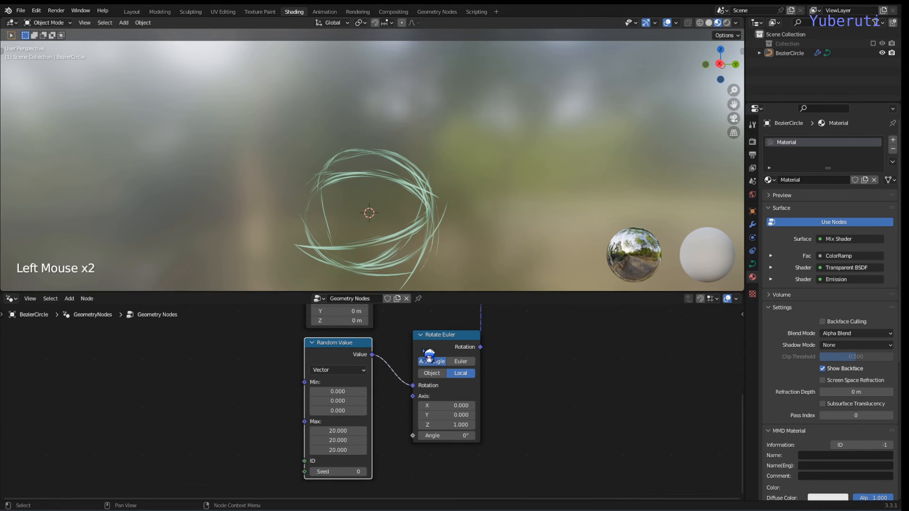
left_click_drag(429, 356, 424, 354)
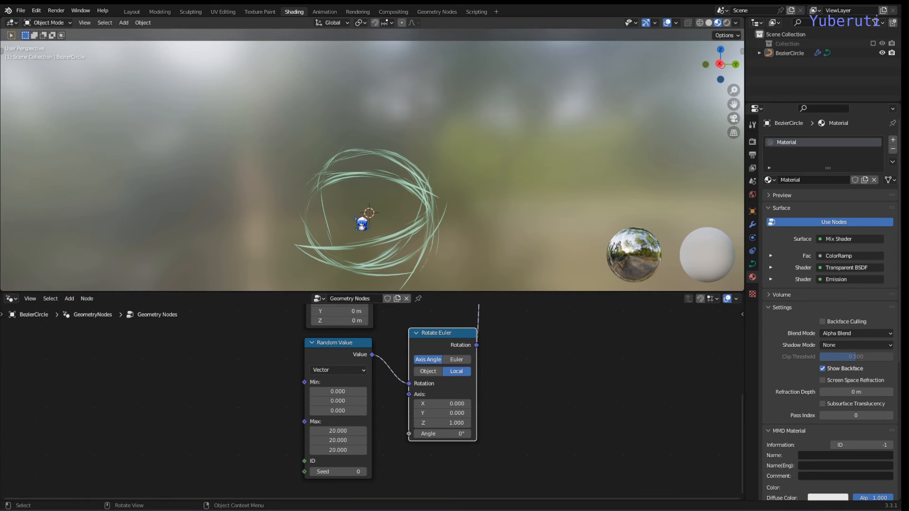
left_click(494, 326)
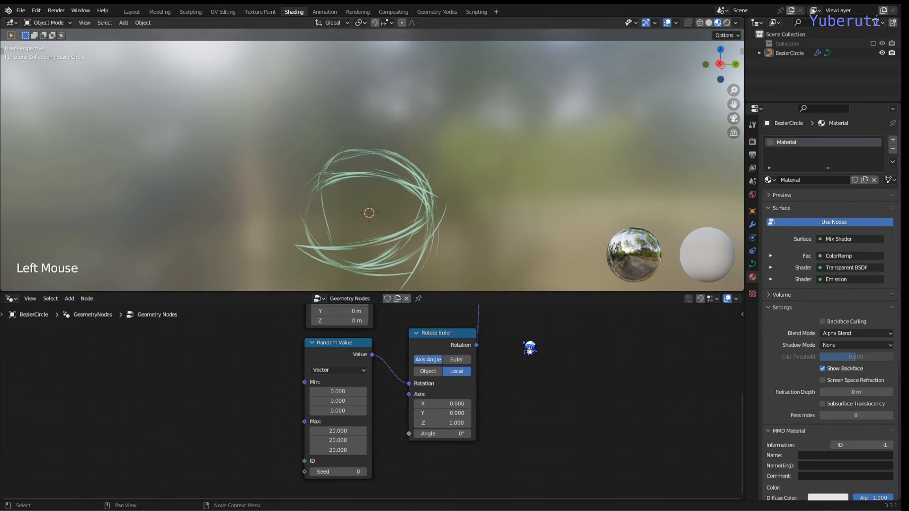
Step: Add a second Random Value node beside the Rotate Euler node, below Instance on Points
middle_click_drag(527, 349, 467, 432)
scroll(469, 438, "down", 3)
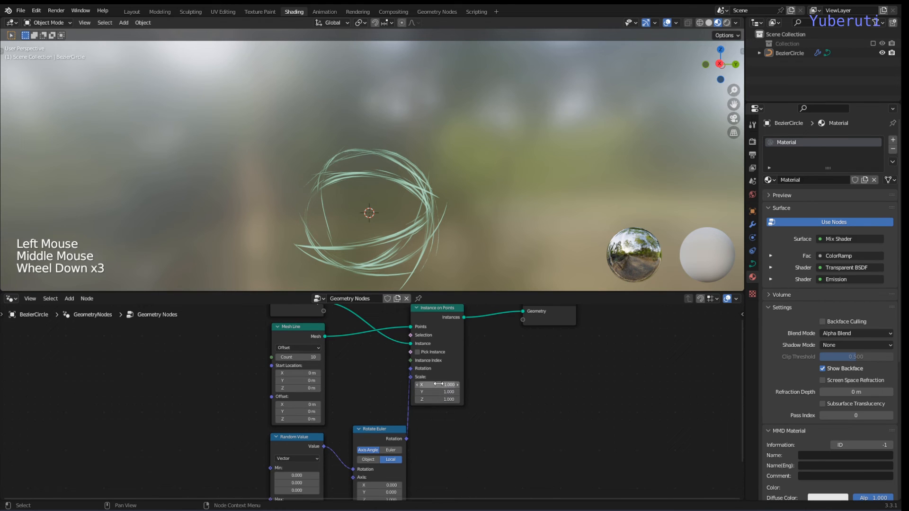
mouse_move(442, 387)
left_mouse_down()
mouse_move(388, 387)
mouse_move(438, 387)
left_mouse_up()
left_click(474, 434)
middle_click_drag(464, 436, 457, 410)
left_click(456, 411)
key("shift+a")
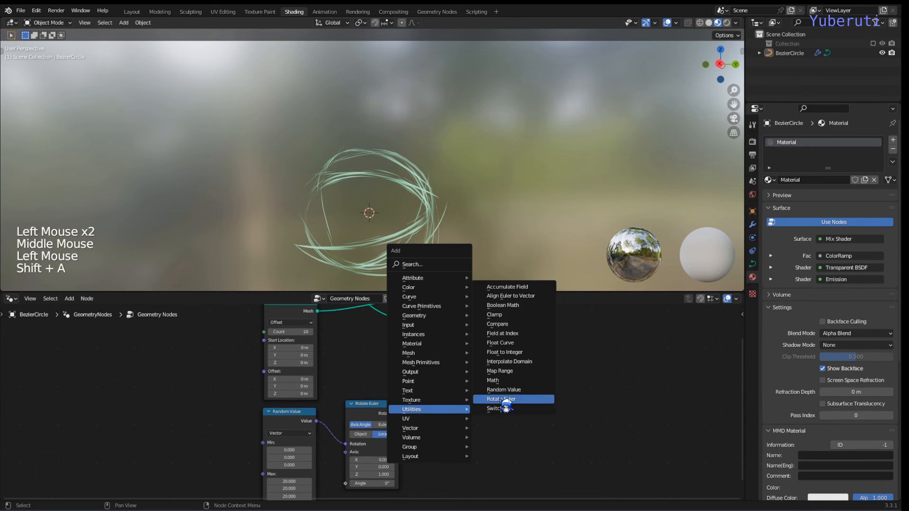
left_click(505, 390)
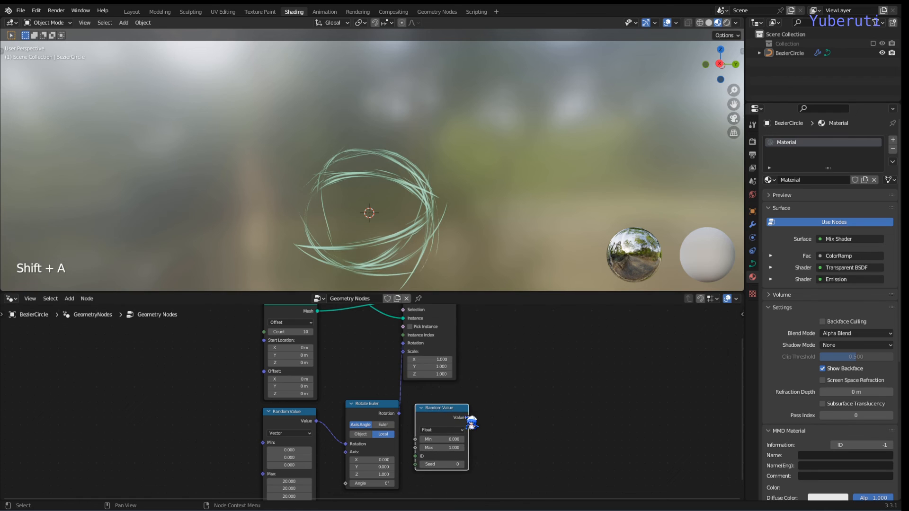
Step: Connect the new float Random Value node's Value output to the Scale input of Instance on Points
left_click_drag(468, 418, 542, 395)
left_click_drag(411, 361, 411, 362)
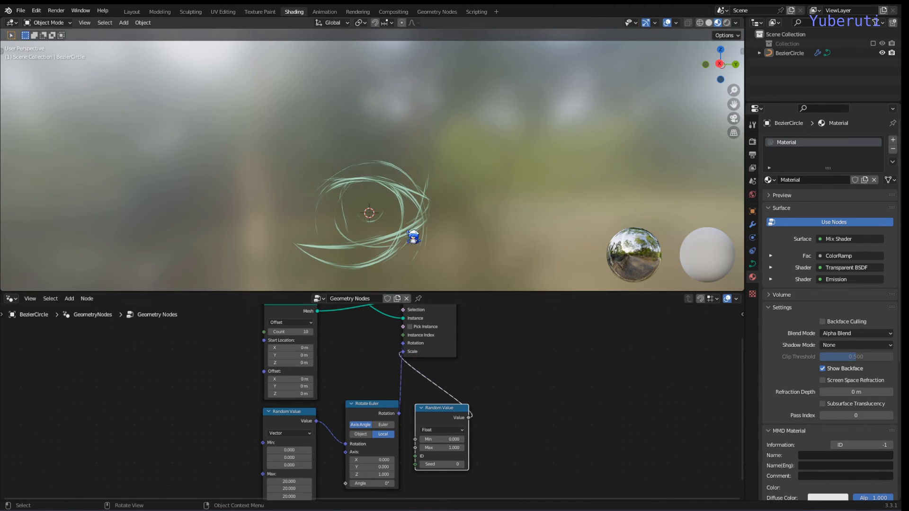
middle_click_drag(384, 247, 442, 221)
left_click(494, 471)
Step: Set the float Random Value node's Min to 0.300
mouse_move(481, 426)
middle_mouse_down()
mouse_move(481, 367)
mouse_move(520, 385)
mouse_move(491, 417)
middle_mouse_up()
scroll(497, 385, "up", 5)
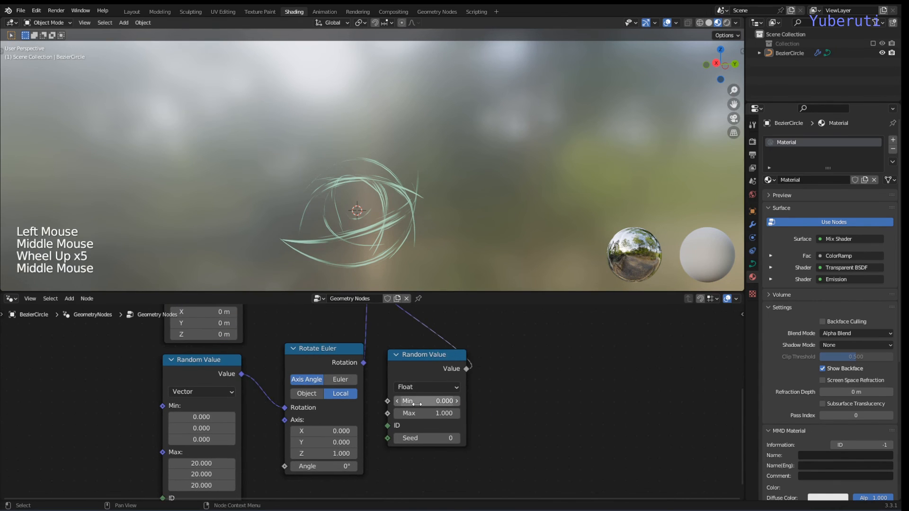
left_click(457, 401)
left_click(457, 401)
left_click(457, 401)
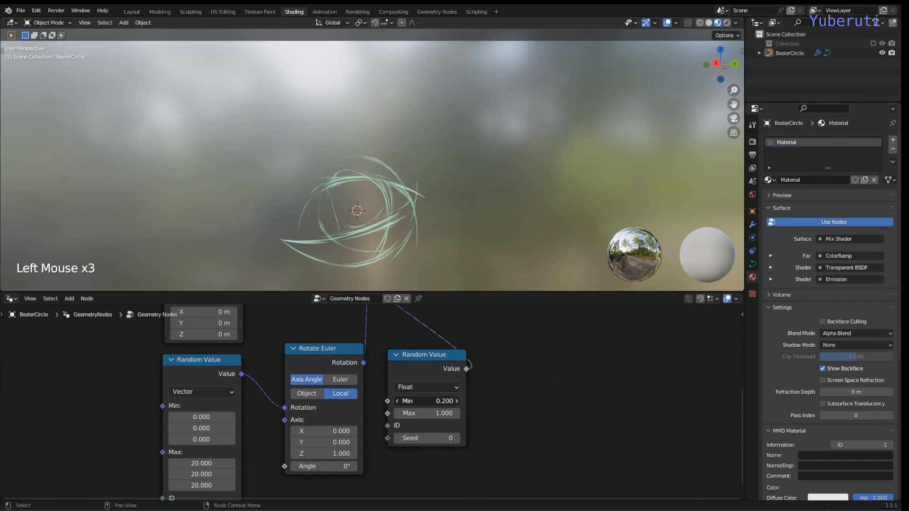
left_click(457, 401)
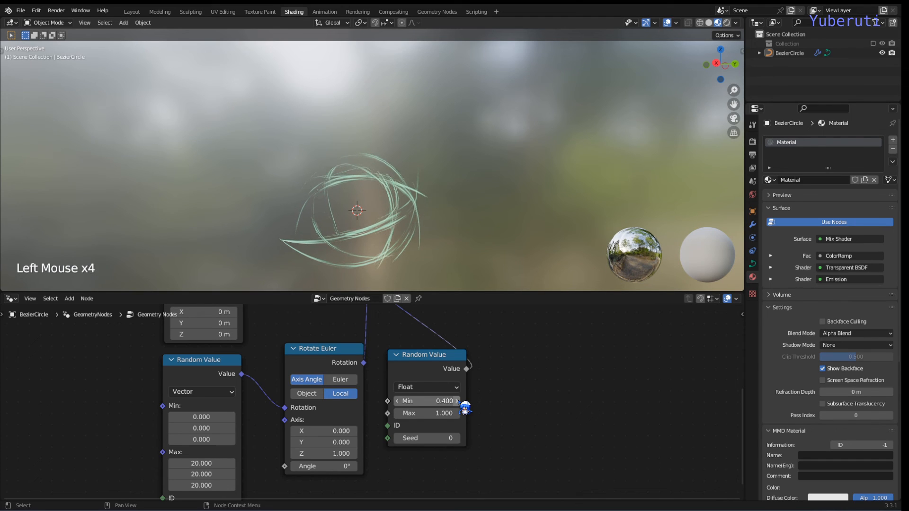
left_click(396, 400)
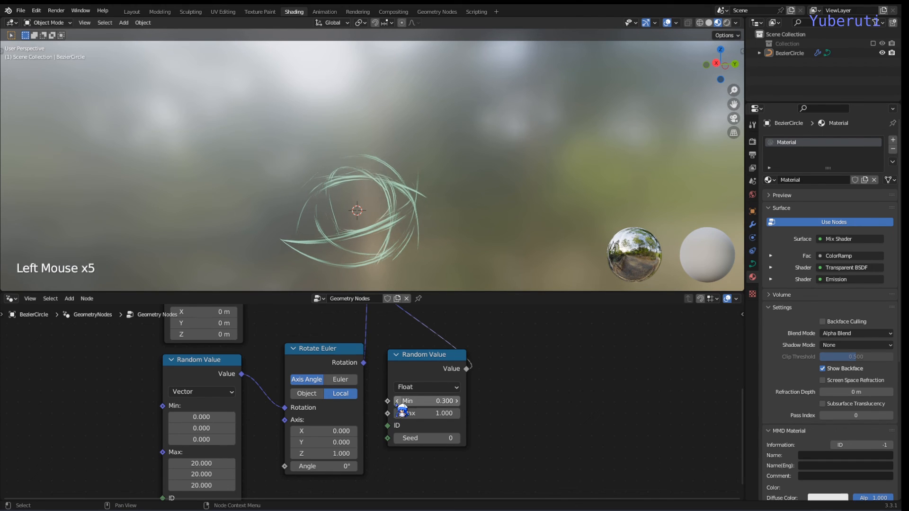
Step: Set the float Random Value node's Max to 1.500 and check the instance sizes from another angle
left_click(457, 414)
left_click(457, 414)
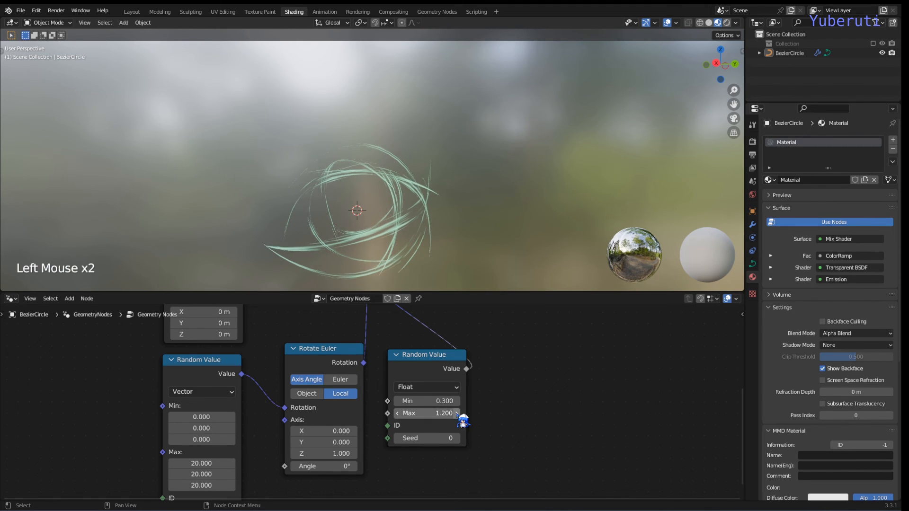
left_click(457, 413)
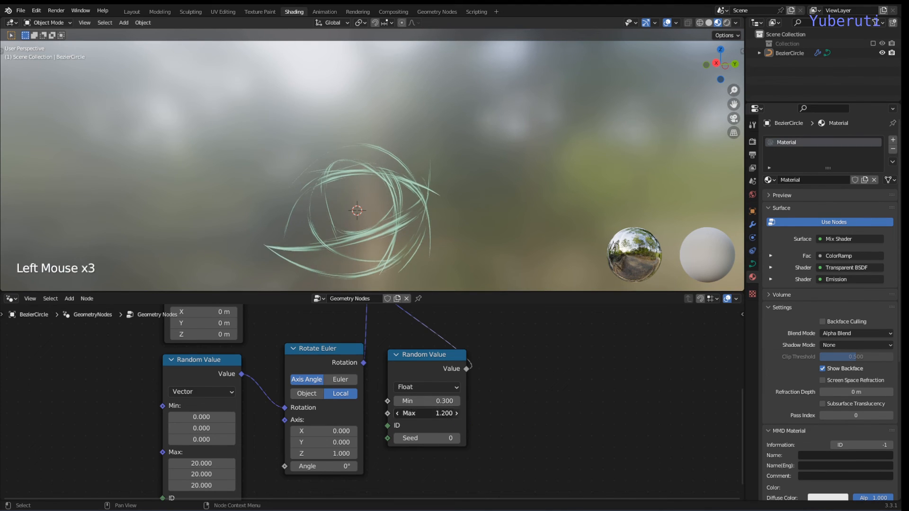
left_click(457, 413)
left_click(458, 413)
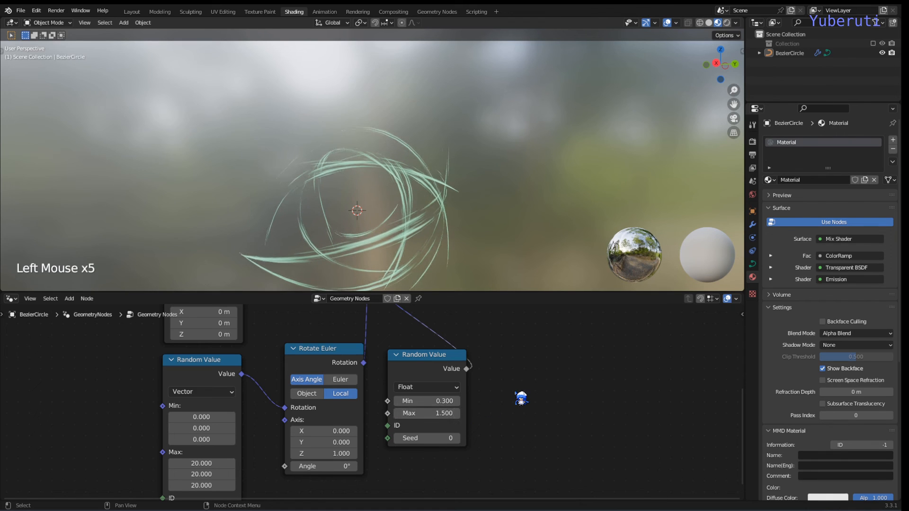
middle_click_drag(412, 194, 432, 194)
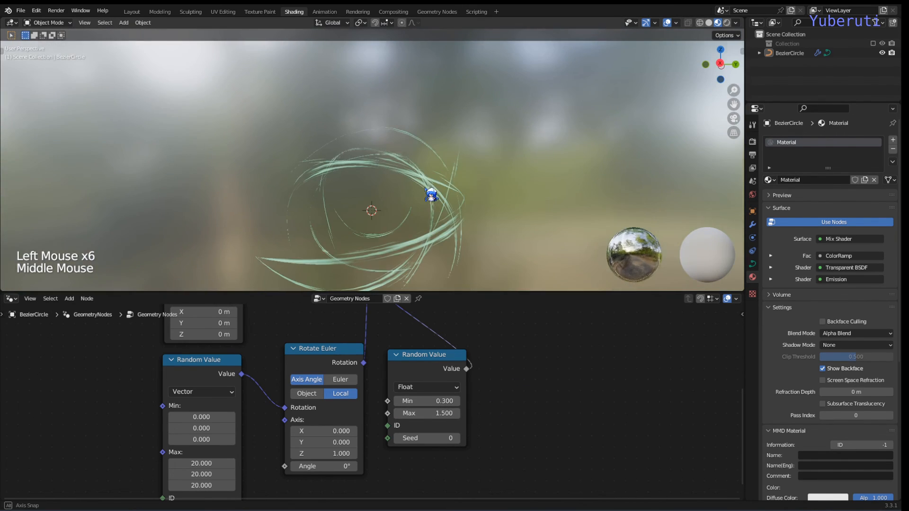
Step: Move the Rotate Euler and float Random Value nodes slightly closer to the rest of the node tree and deselect them
scroll(503, 380, "down", 9)
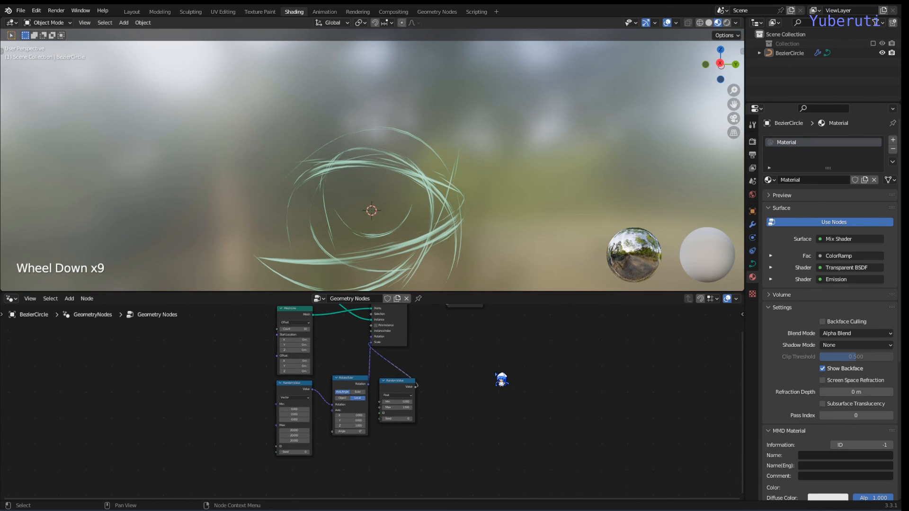
left_click_drag(355, 389, 349, 392)
left_click_drag(403, 395, 399, 395)
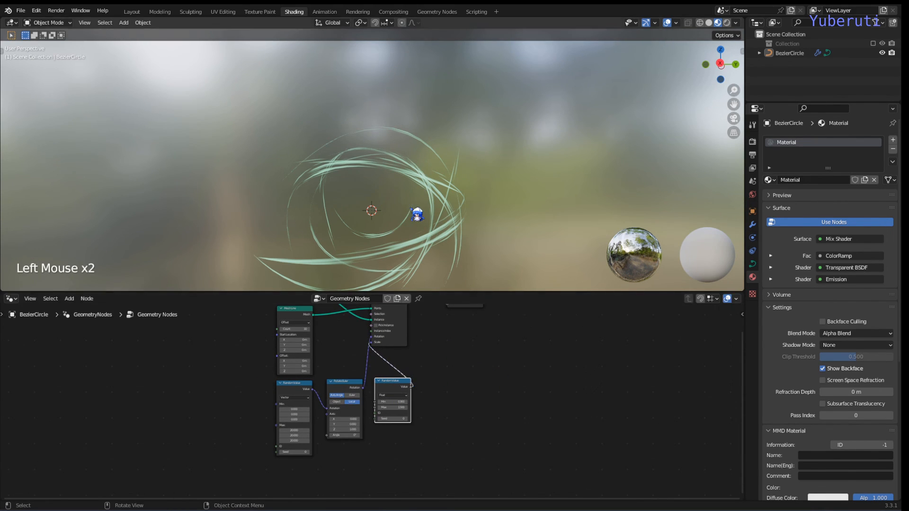
middle_click_drag(416, 211, 394, 230)
left_click(473, 423)
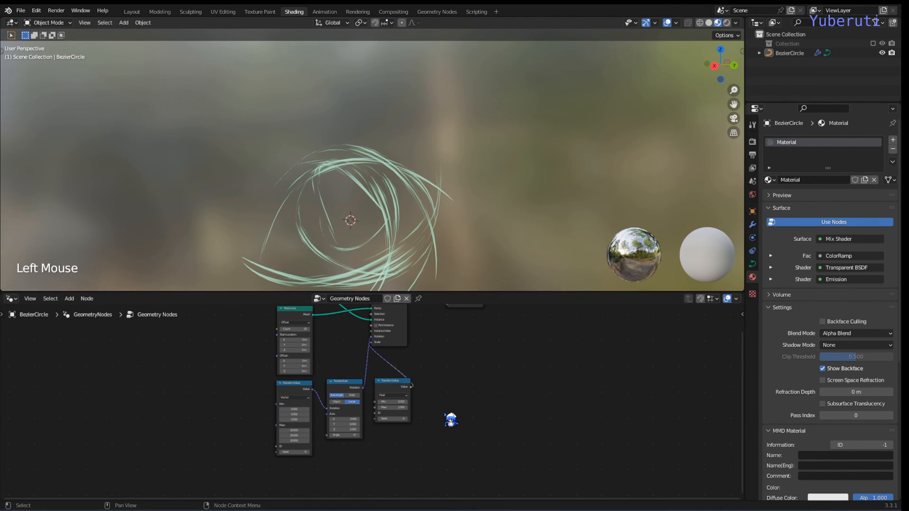
Step: Try different Seed values on the vector and float Random Value nodes, cancelling each change
middle_click_drag(451, 420, 488, 378)
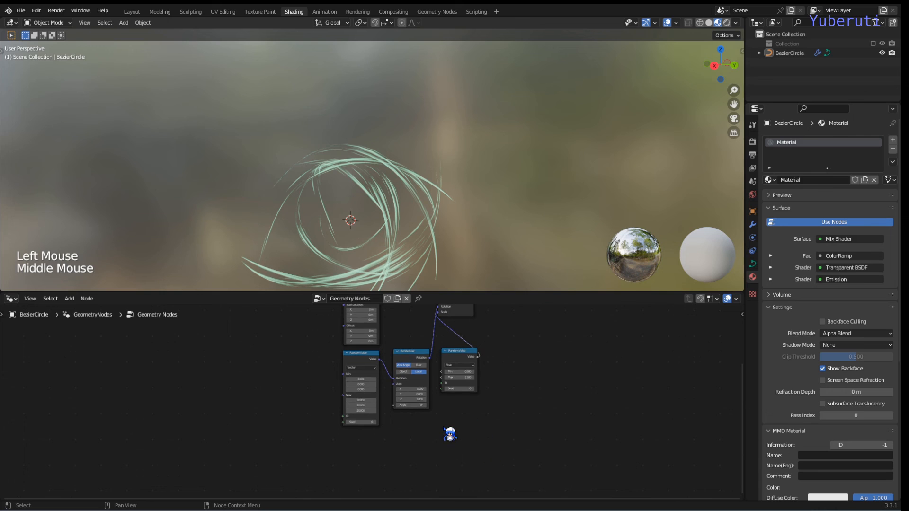
scroll(449, 433, "up", 8)
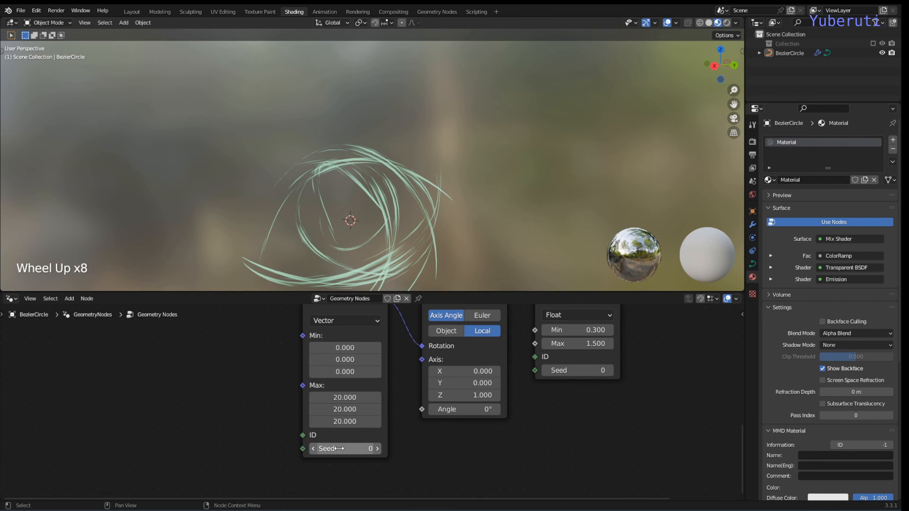
left_click_drag(338, 448, 431, 448)
right_click(431, 448)
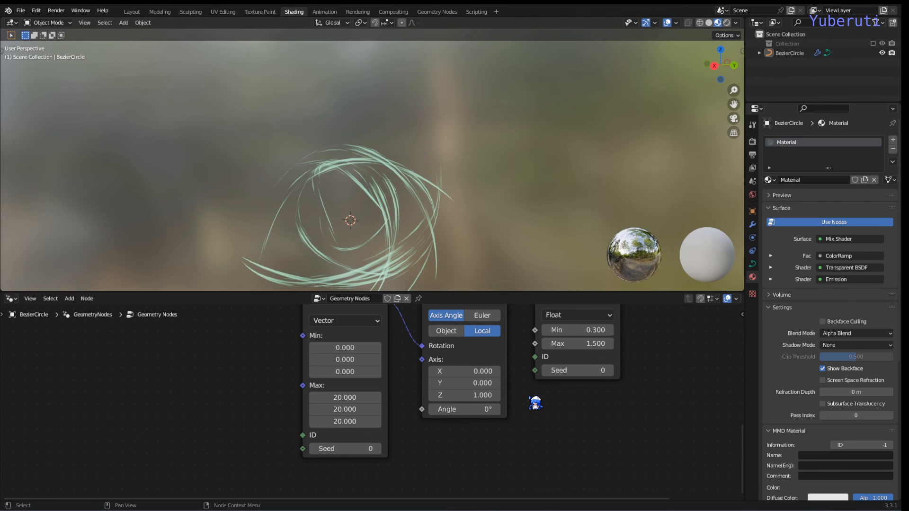
left_click_drag(577, 370, 677, 371)
right_click(577, 371)
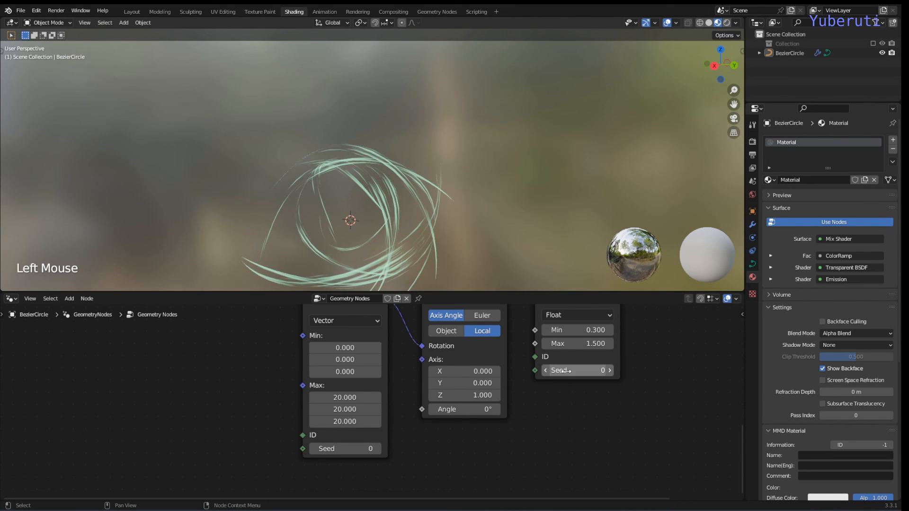
Step: Drive the Seed of both Random Value nodes with the expression #frame
left_click(348, 450)
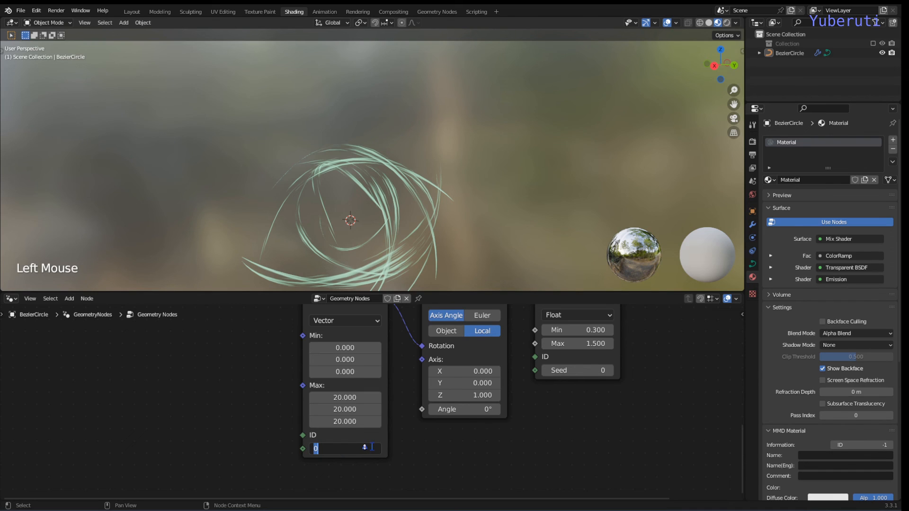
type("#frame")
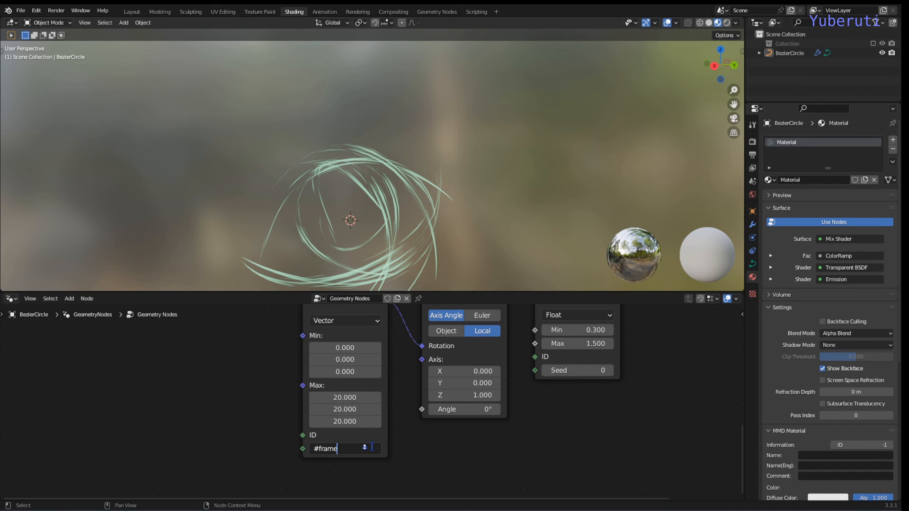
key("Return")
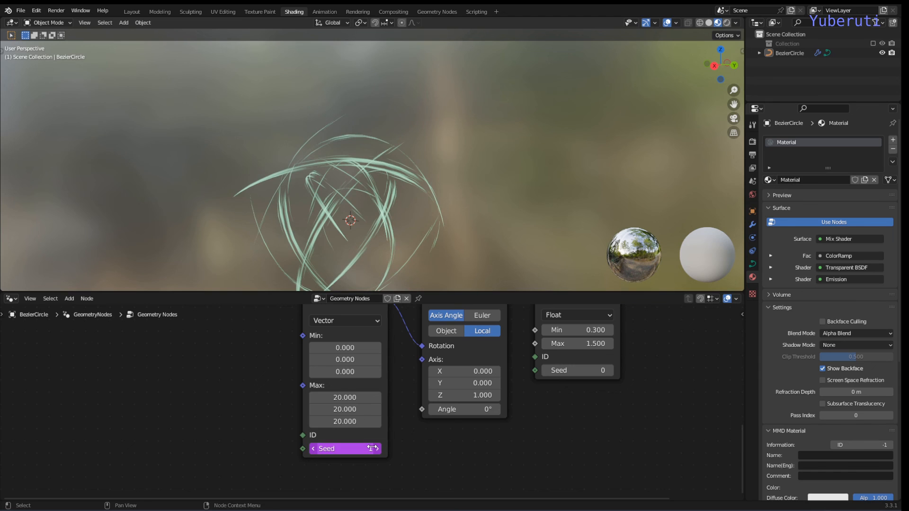
left_click(564, 370)
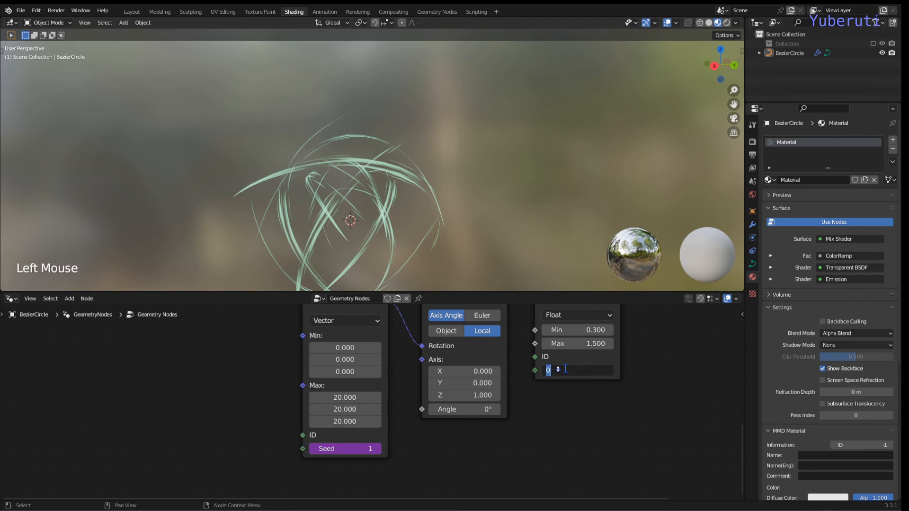
type("#frame")
key("Return")
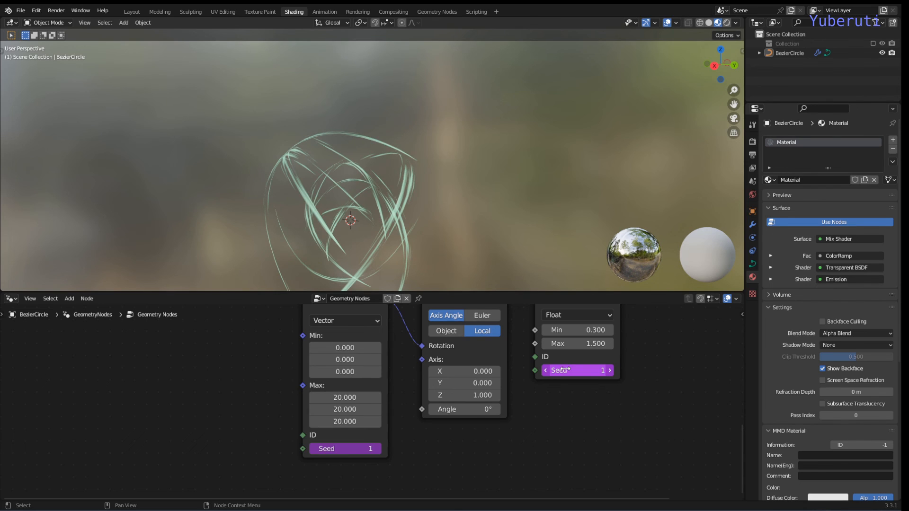
Step: Play back the animation to check how the ribbon instances change from frame to frame
scroll(455, 185, "down", 2)
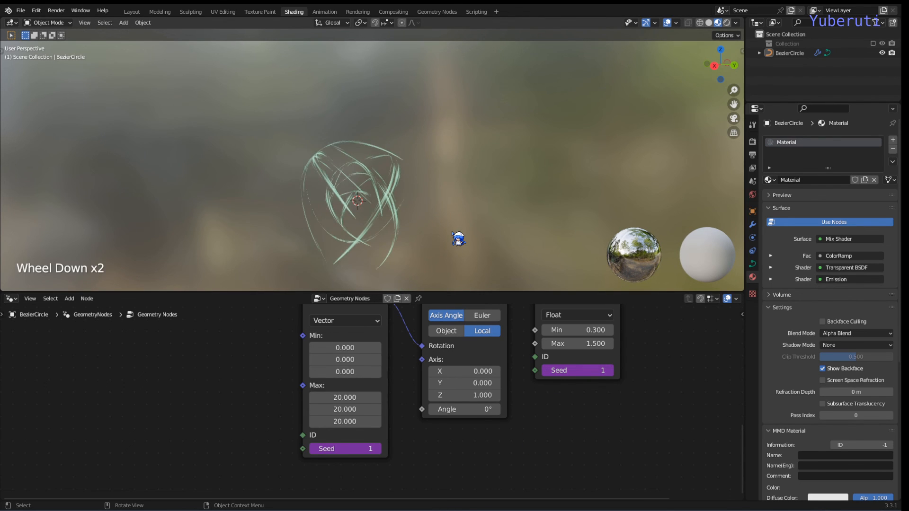
key("space")
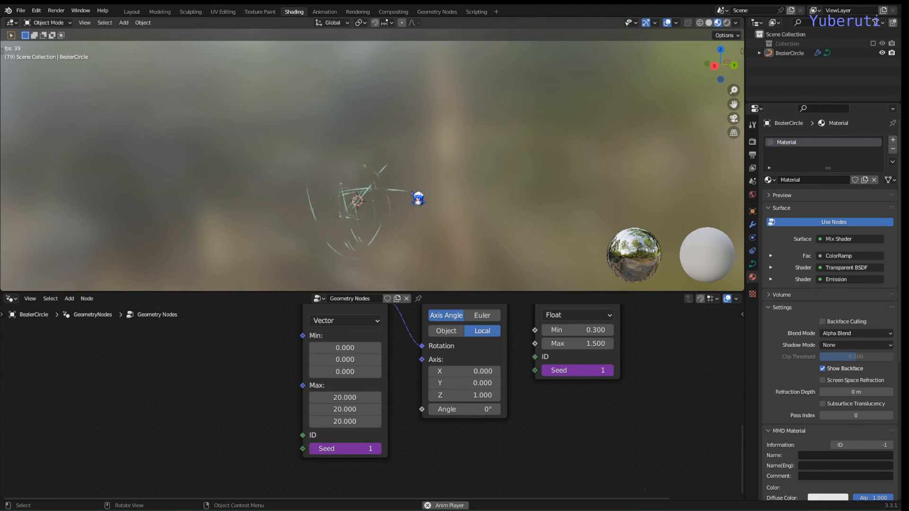
key("space")
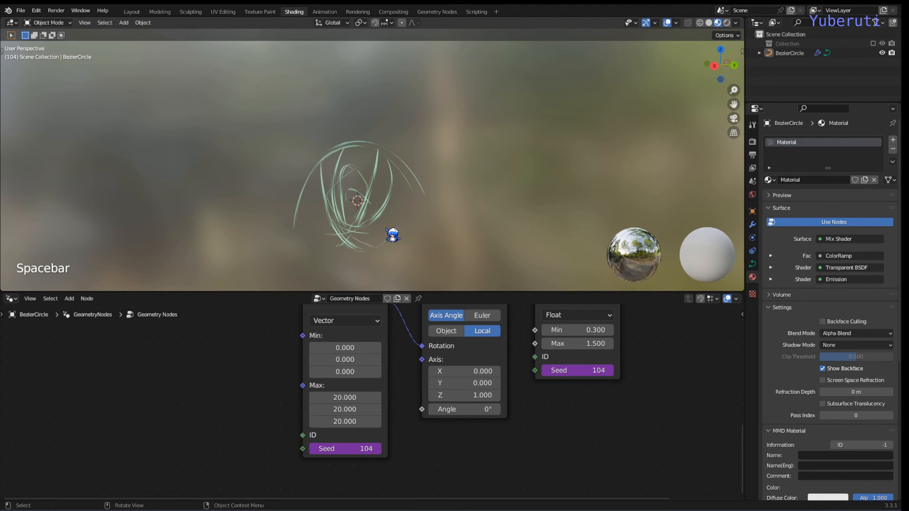
key("space")
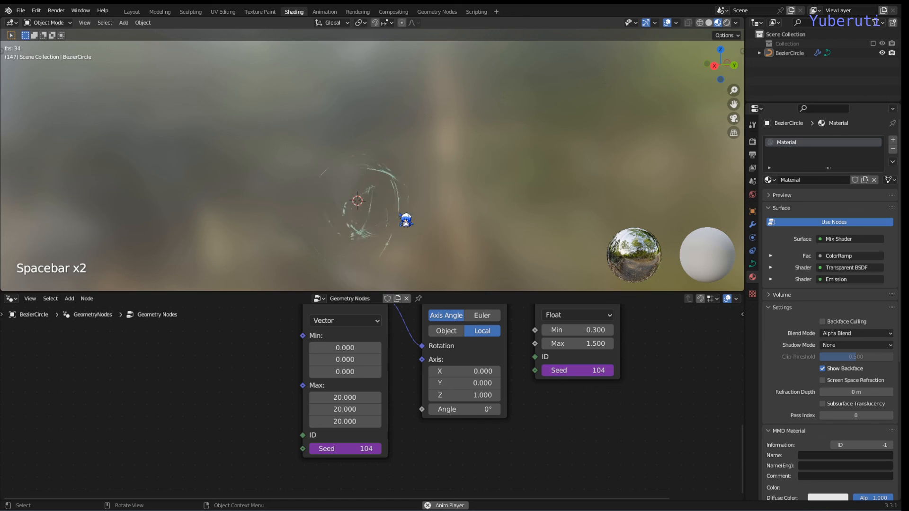
key("space")
middle_click_drag(538, 348, 438, 321)
scroll(375, 375, "down", 8)
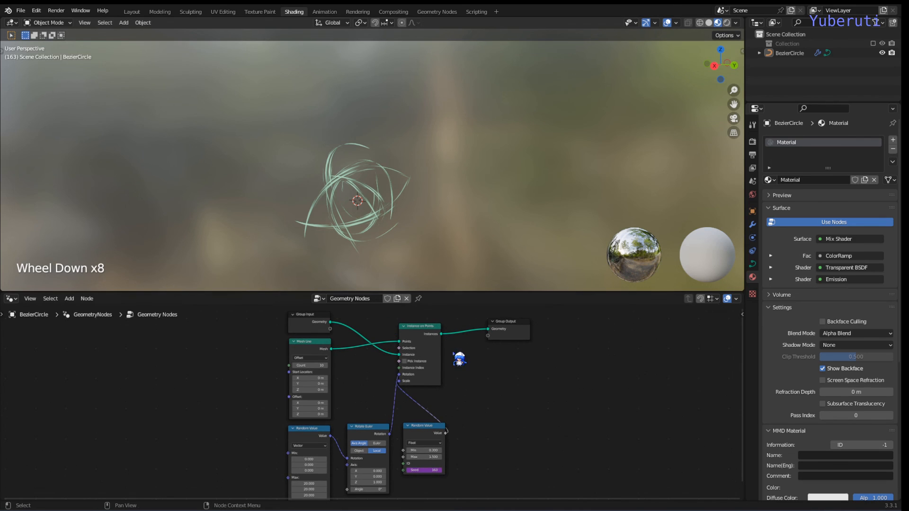
left_click(315, 348)
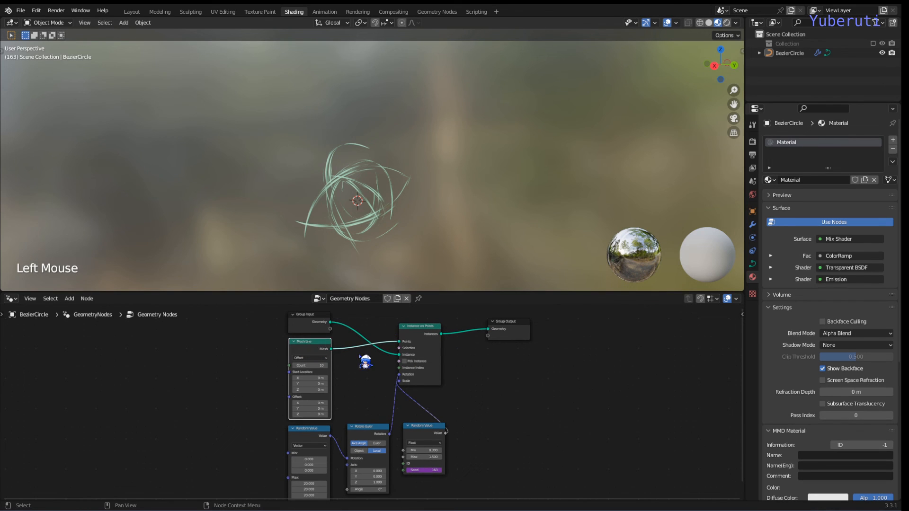
left_click(490, 401)
scroll(443, 400, "up", 1)
scroll(517, 391, "down", 1)
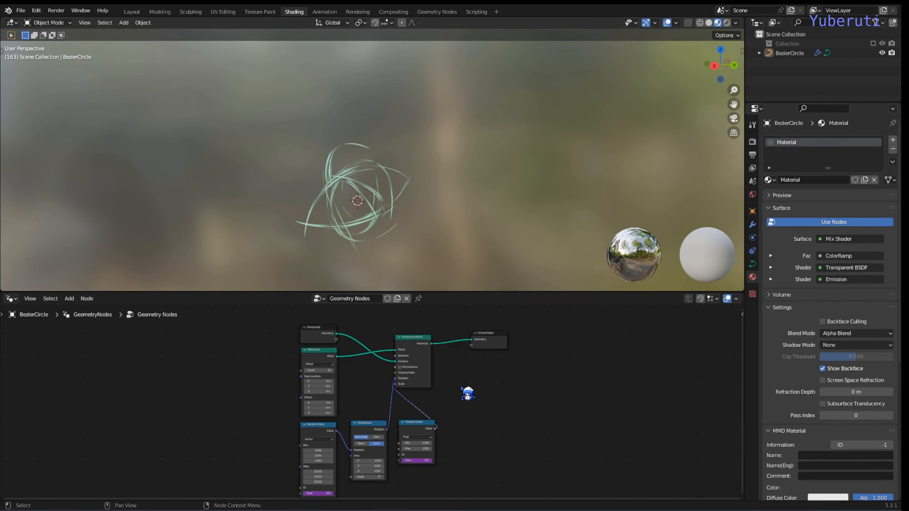